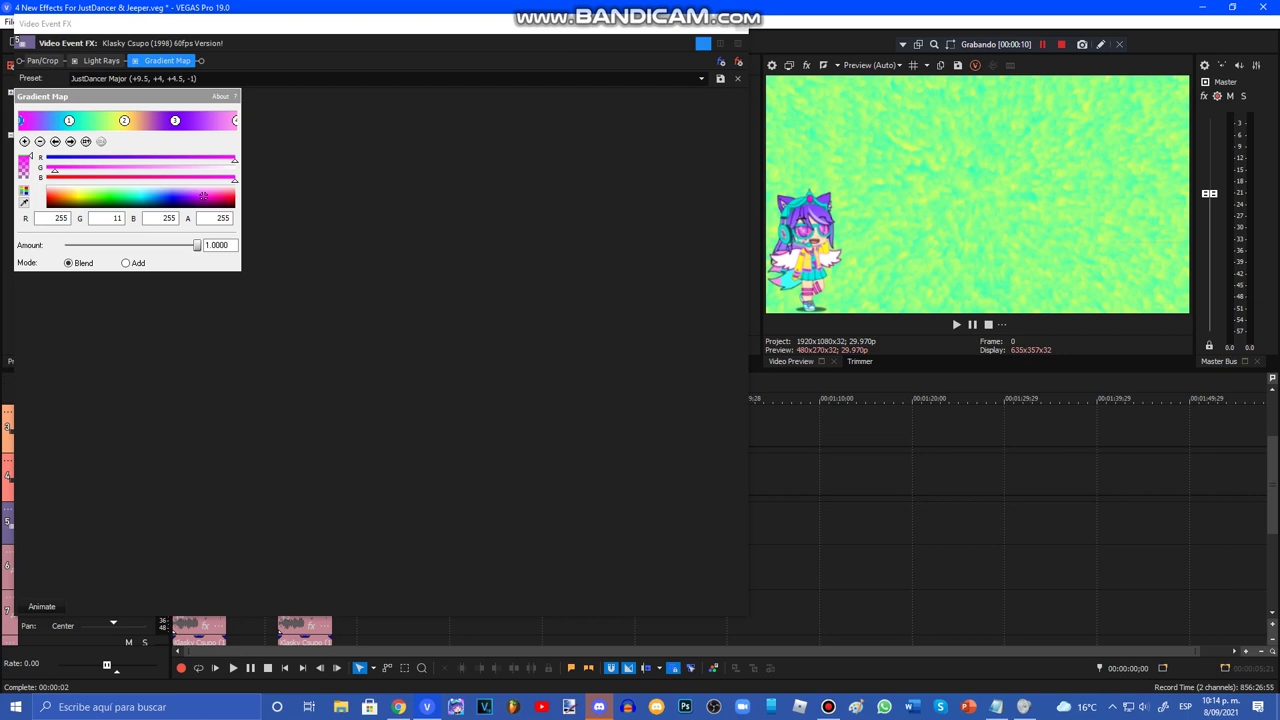
# - Review the first Klasky Csupo clip's Light Rays settings and step through every Gradient Map control point's colour values
pyautogui.click(101, 60)
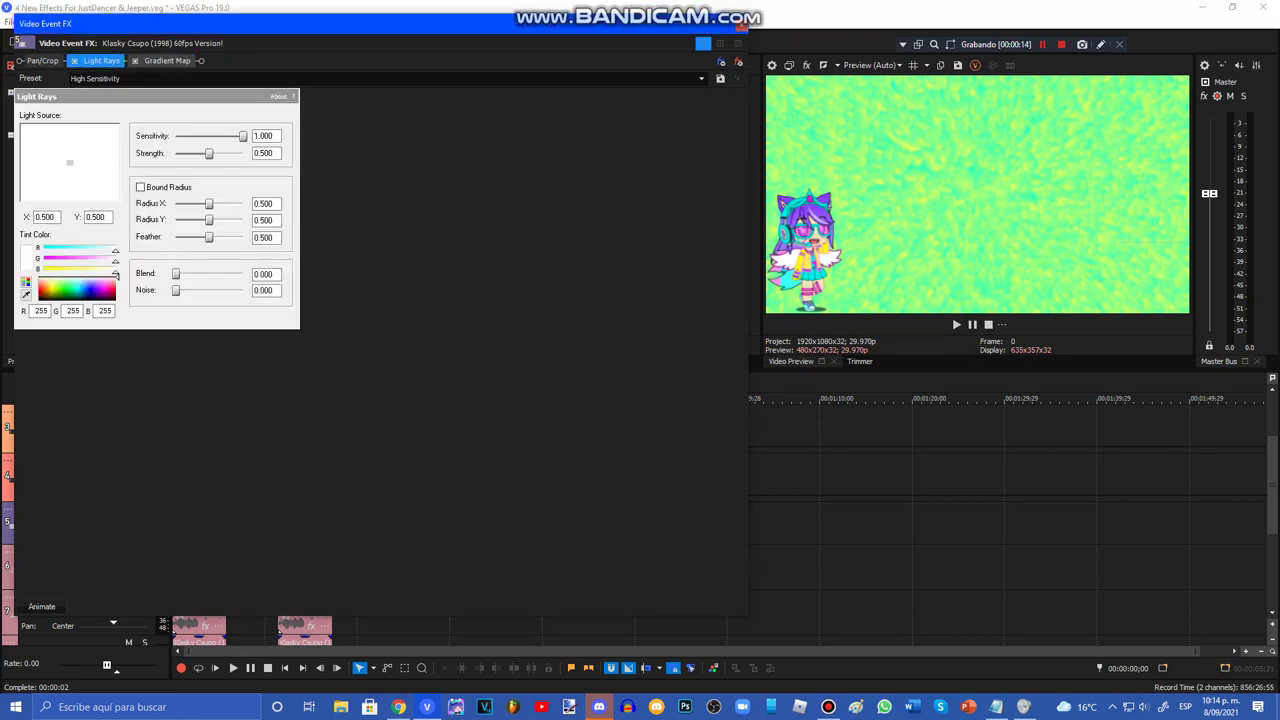
pyautogui.click(167, 61)
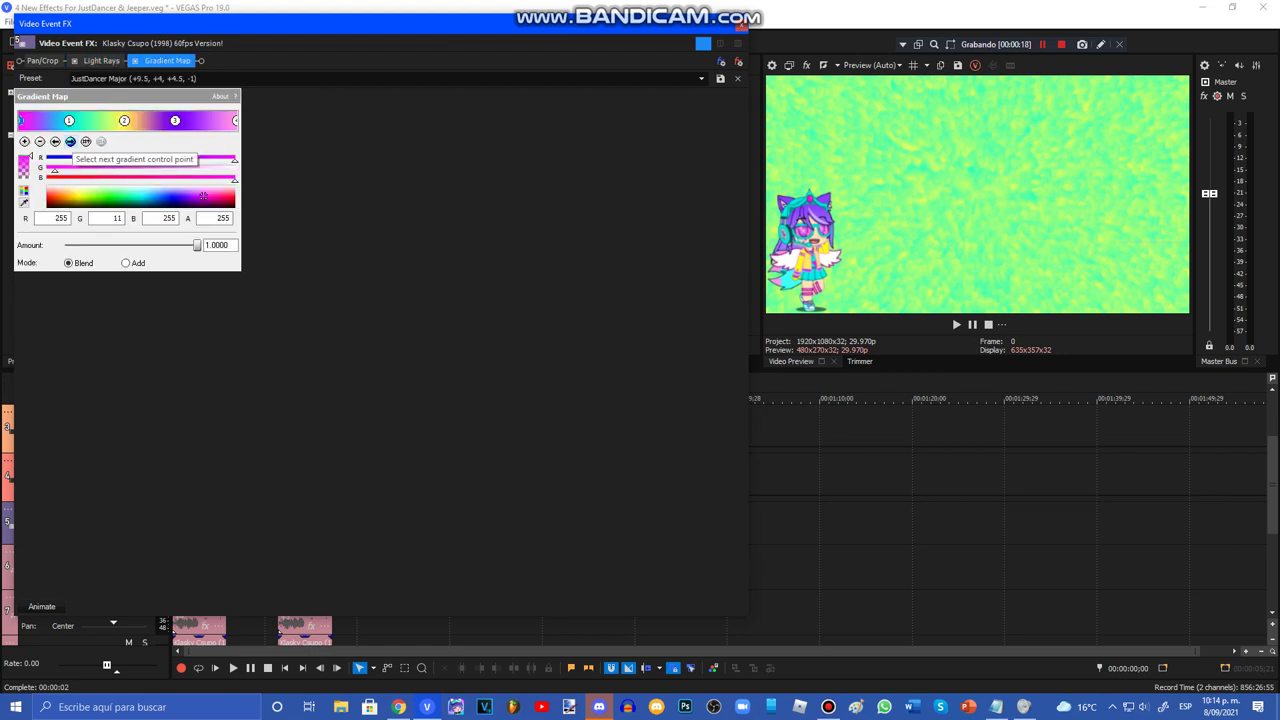
pyautogui.click(70, 141)
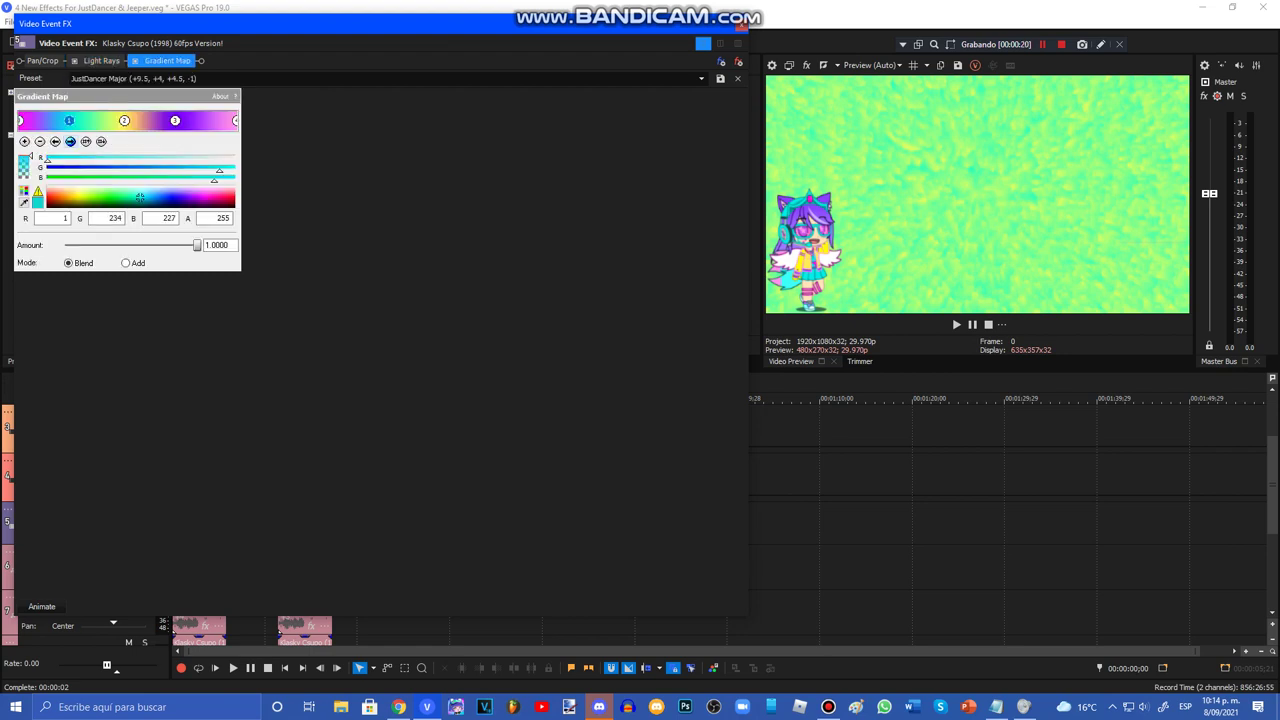
pyautogui.click(70, 141)
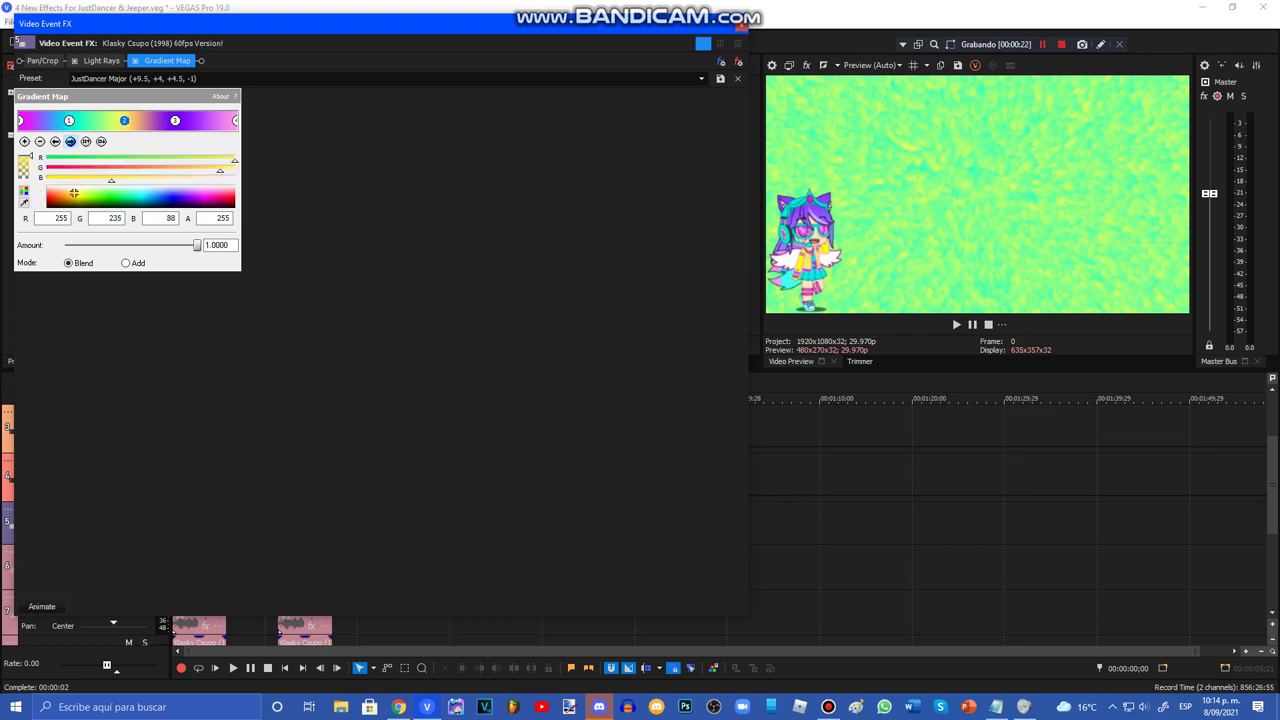
pyautogui.click(70, 141)
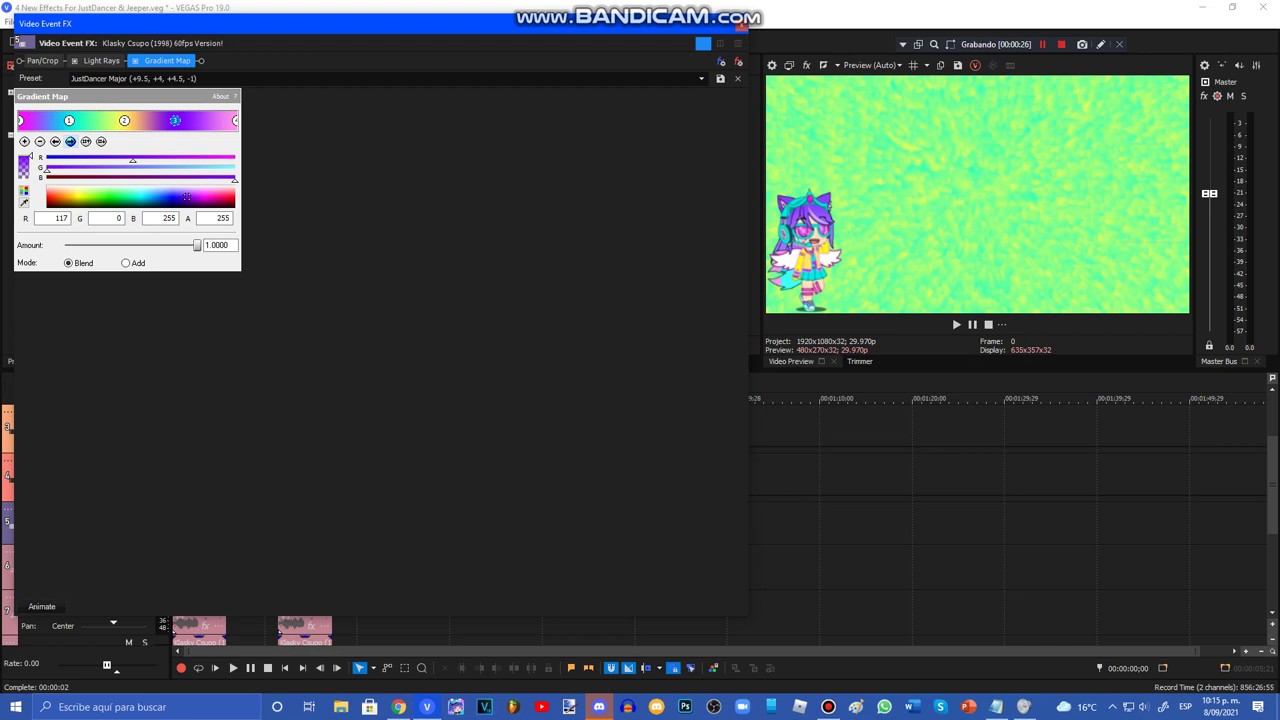
pyautogui.click(70, 141)
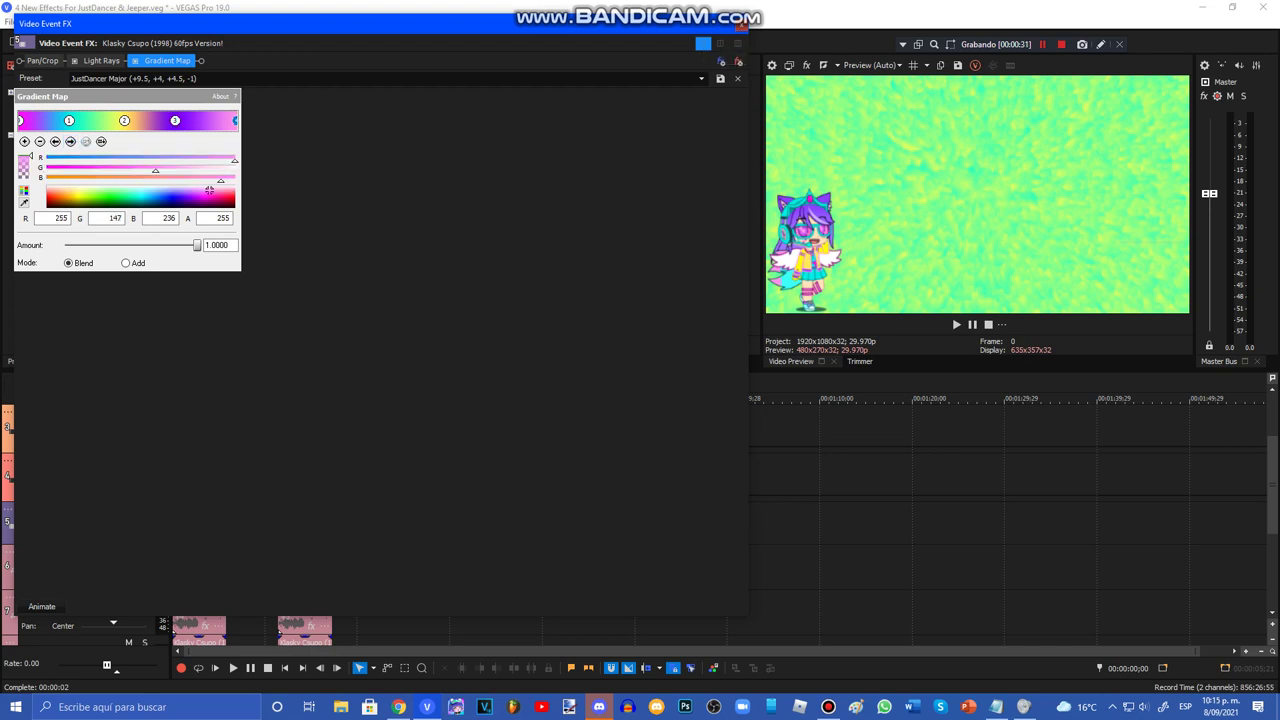
pyautogui.click(742, 25)
# - Check the pitch change in the properties of the first clip's audio events on tracks 6 and 7
pyautogui.rightClick(207, 576)
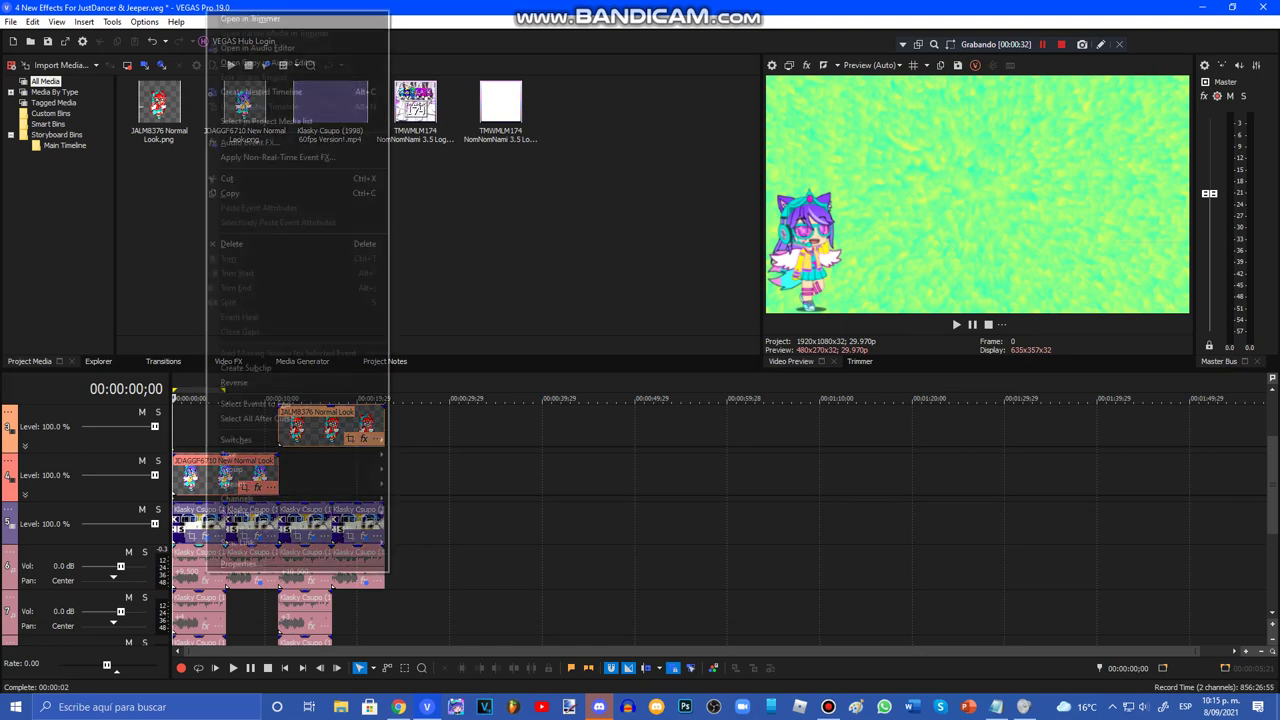
pyautogui.click(240, 563)
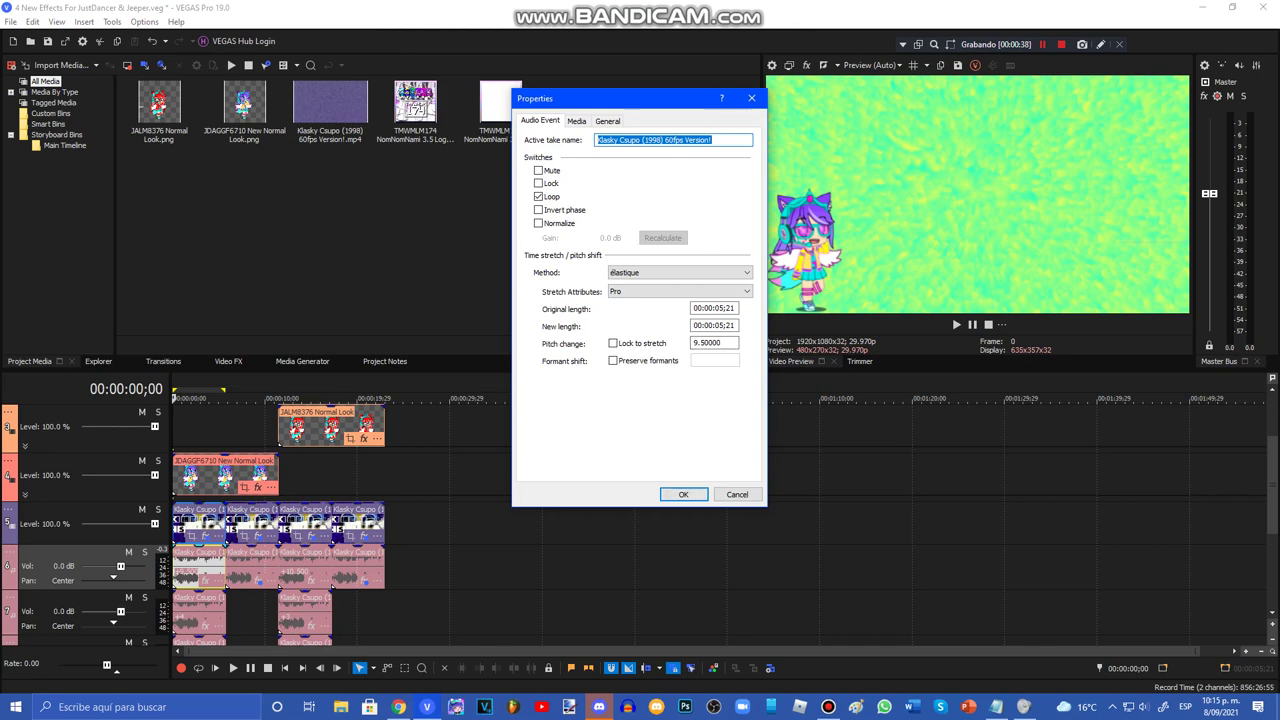
pyautogui.click(683, 494)
pyautogui.scroll(-3, 700, 520)
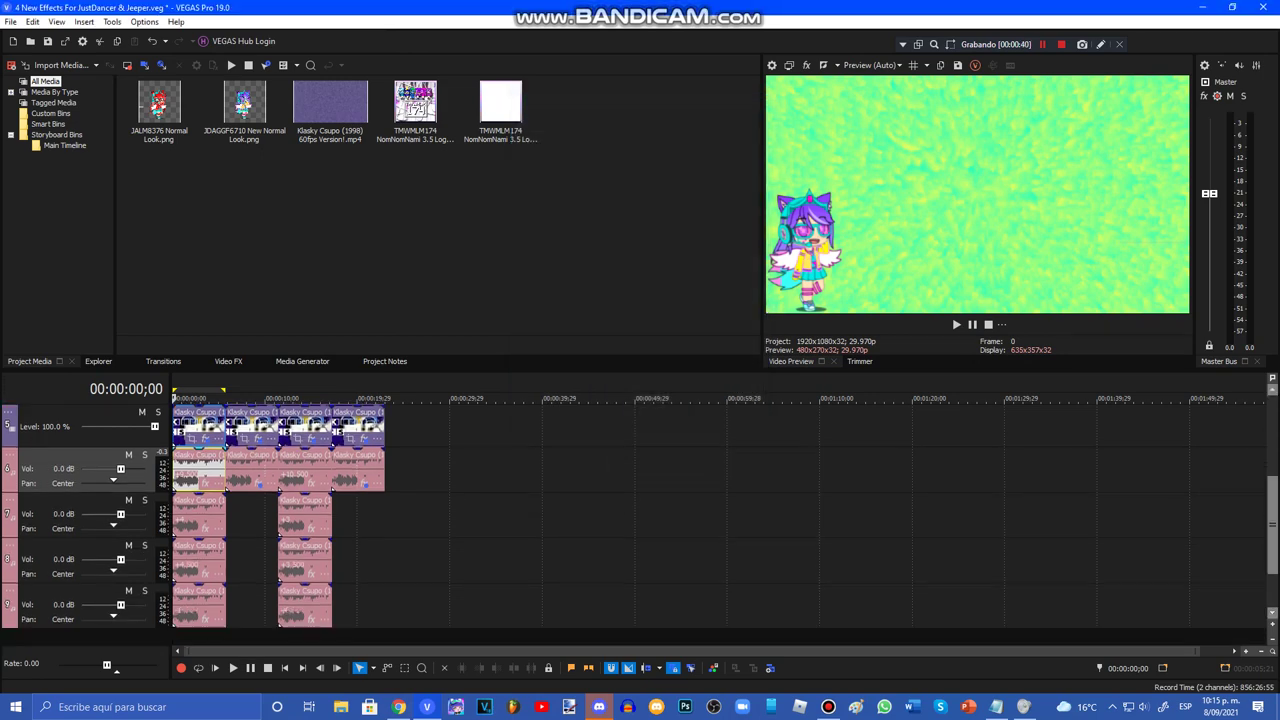
pyautogui.rightClick(185, 515)
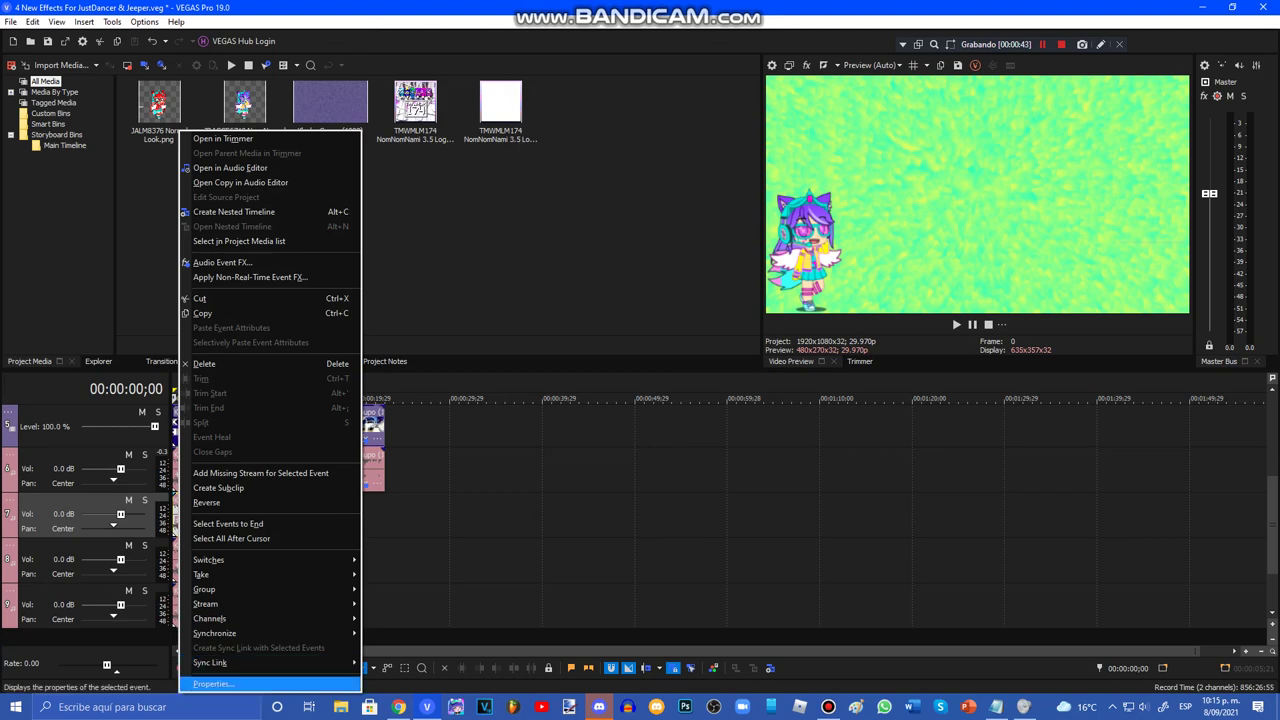
pyautogui.click(230, 683)
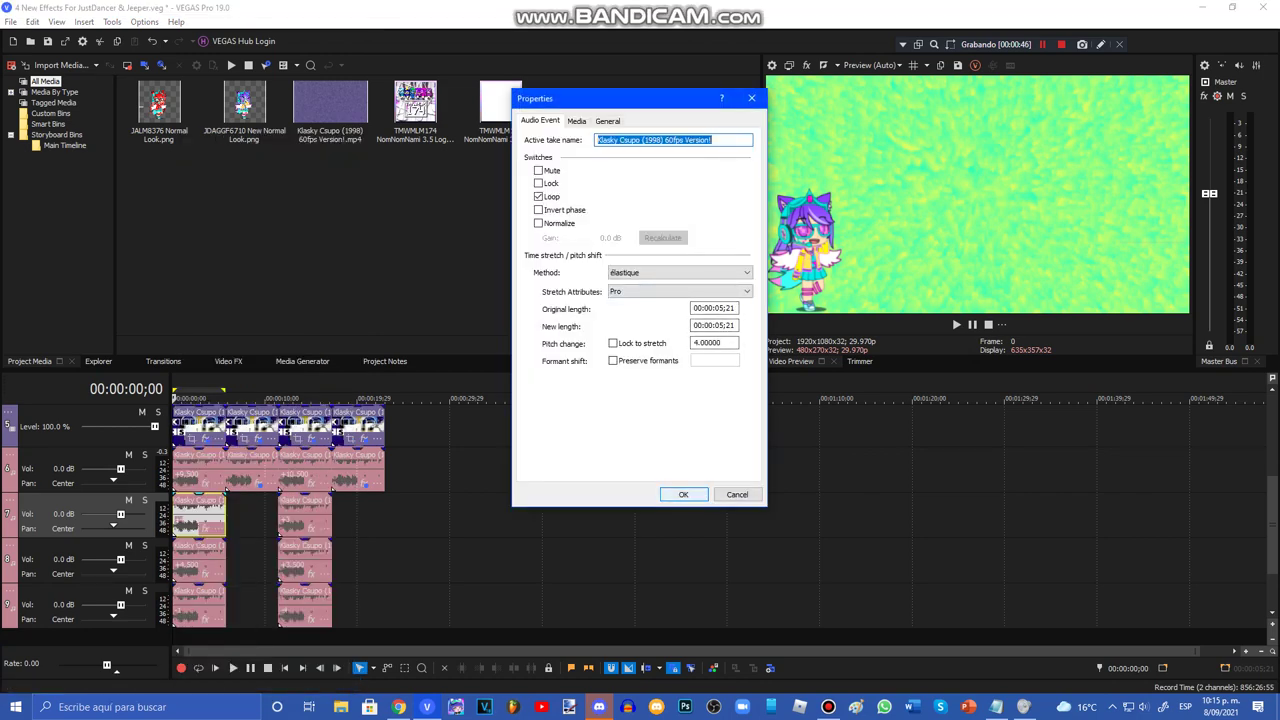
pyautogui.click(683, 494)
# - Check the pitch change in the properties of the first clip's audio events on tracks 8 and 9
pyautogui.rightClick(203, 516)
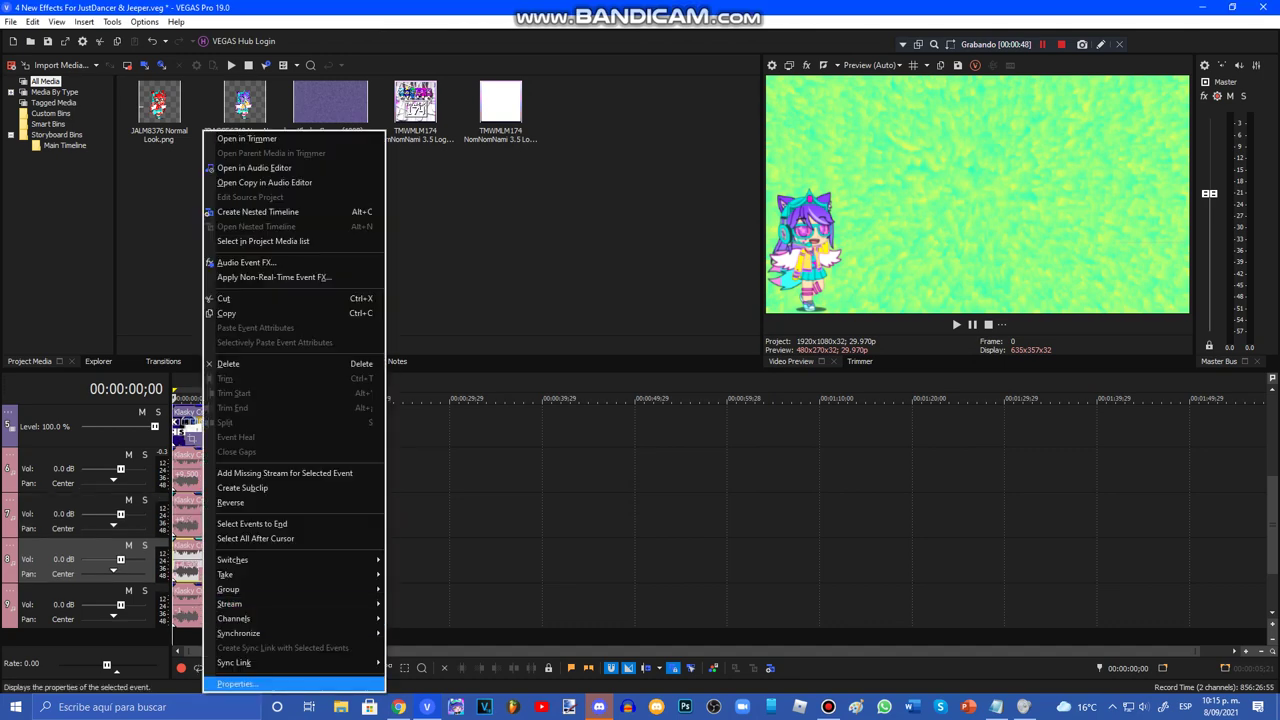
pyautogui.click(237, 683)
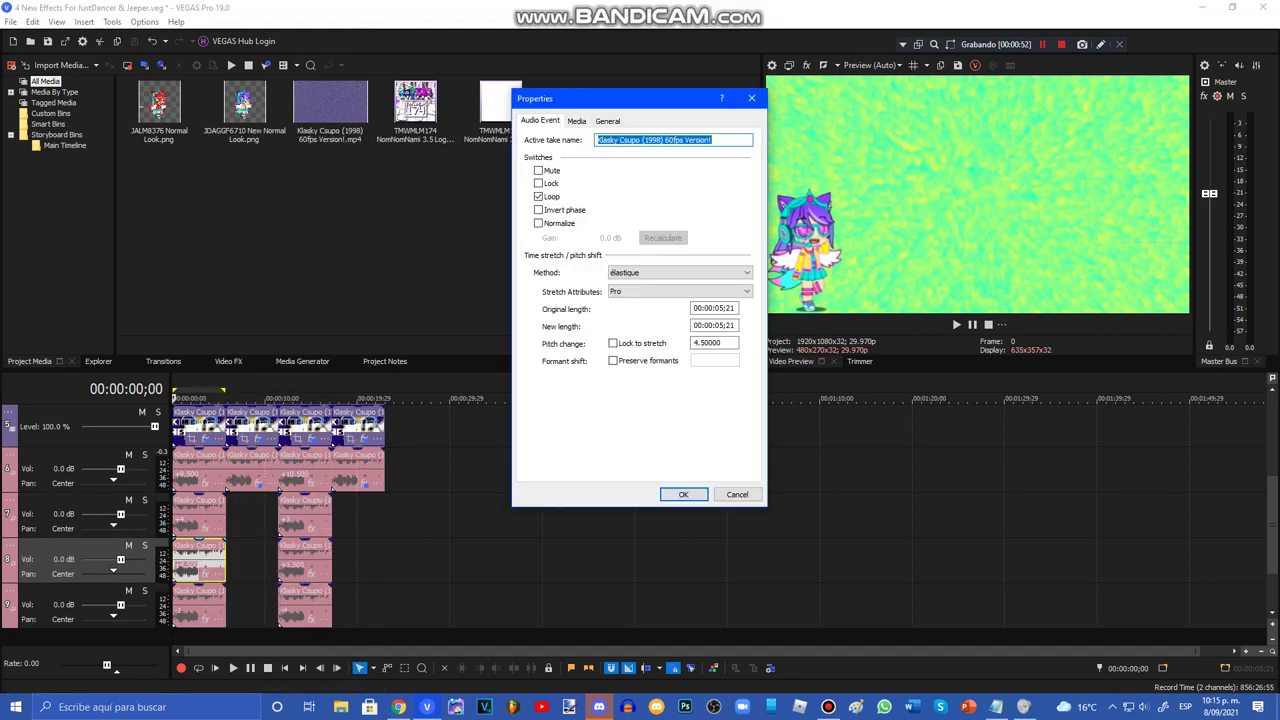
pyautogui.click(683, 494)
pyautogui.click(200, 610)
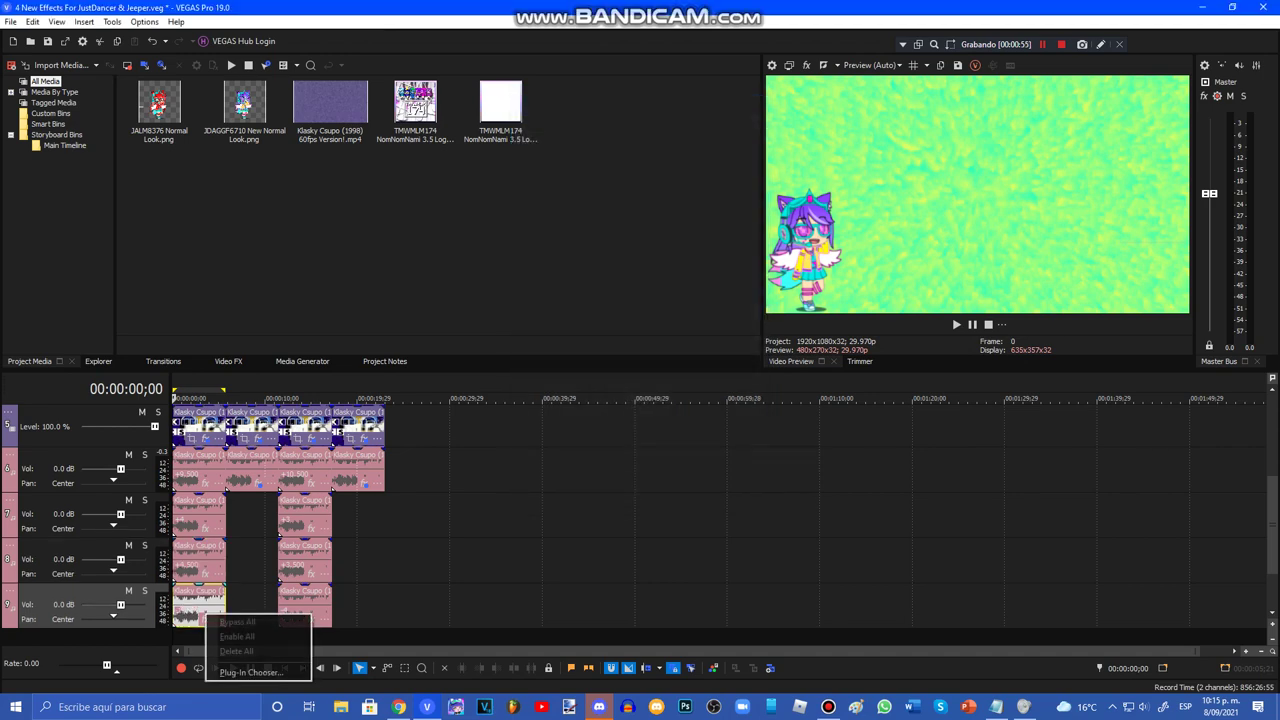
pyautogui.rightClick(190, 608)
pyautogui.click(222, 596)
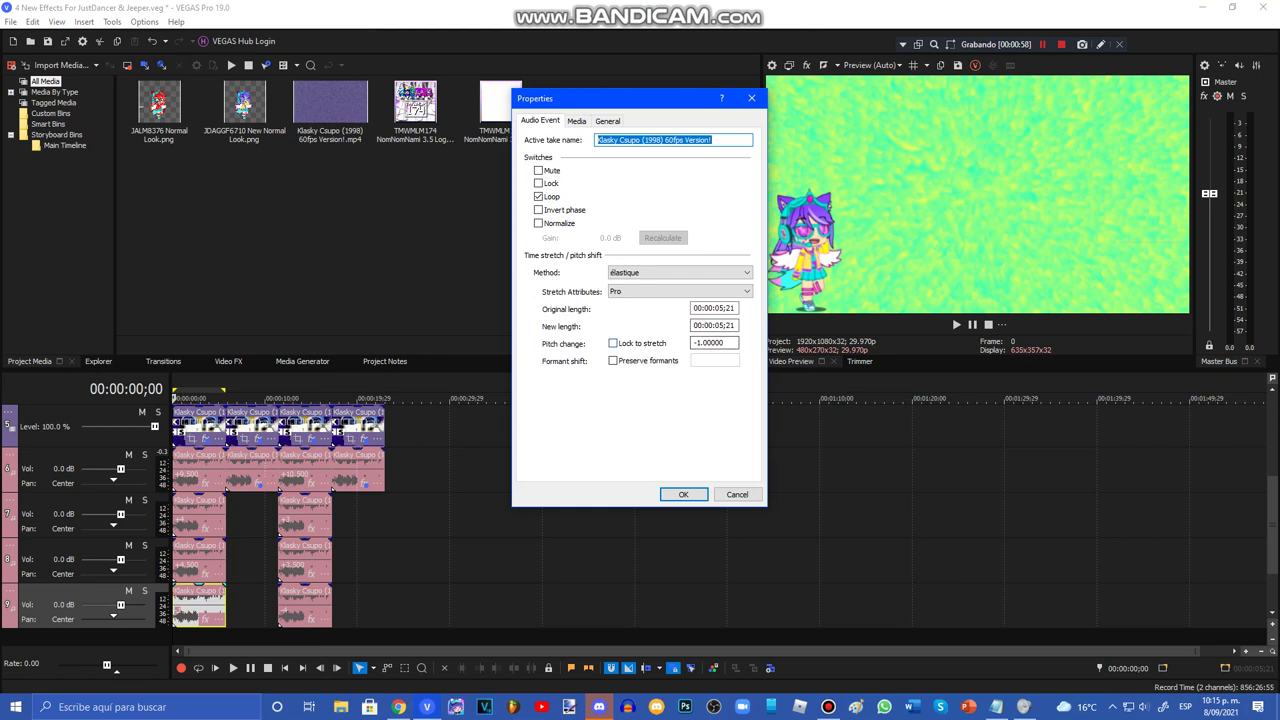
pyautogui.click(683, 494)
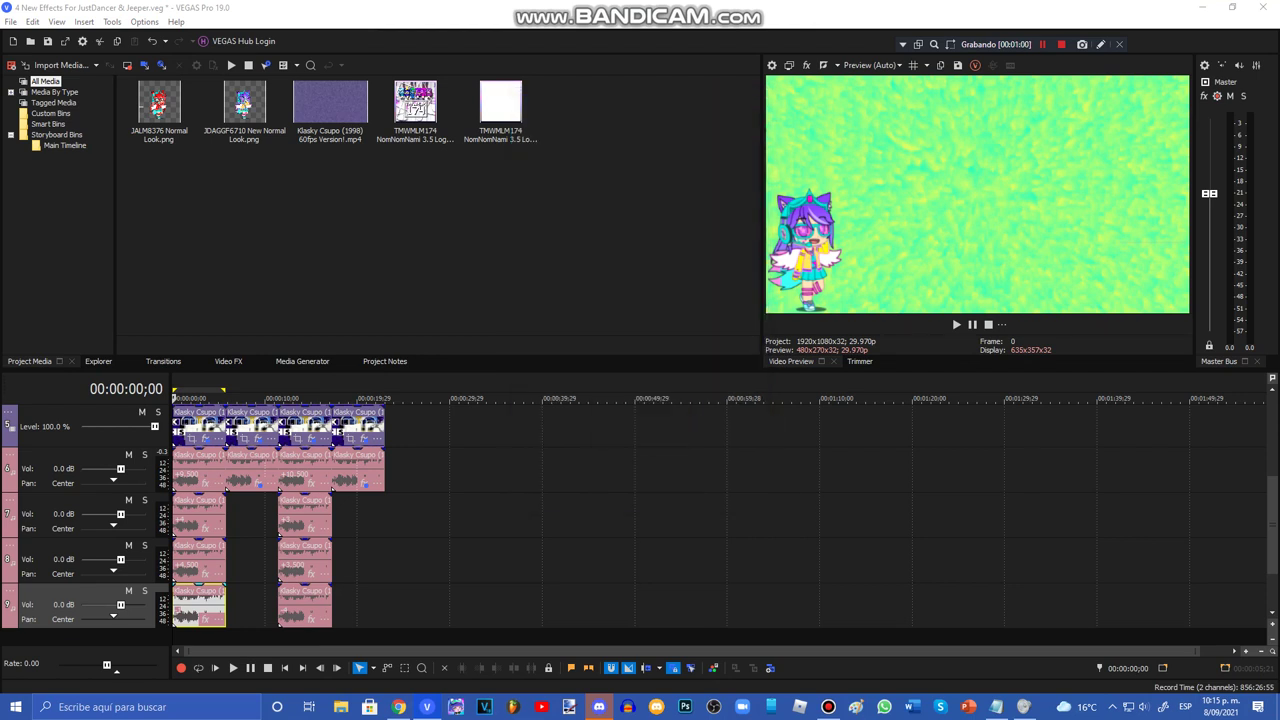
# - Move the playhead to the start of the second clip and inspect the colours of all its Gradient Map control points
pyautogui.click(220, 636)
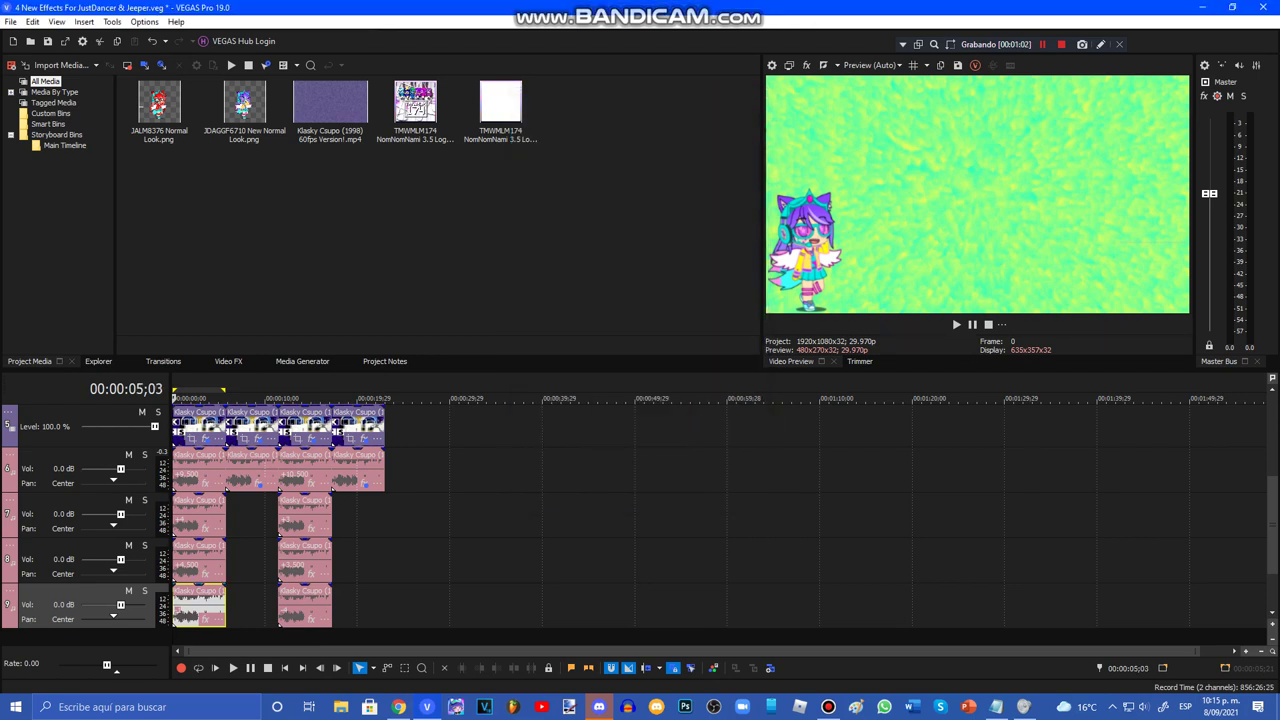
pyautogui.click(226, 636)
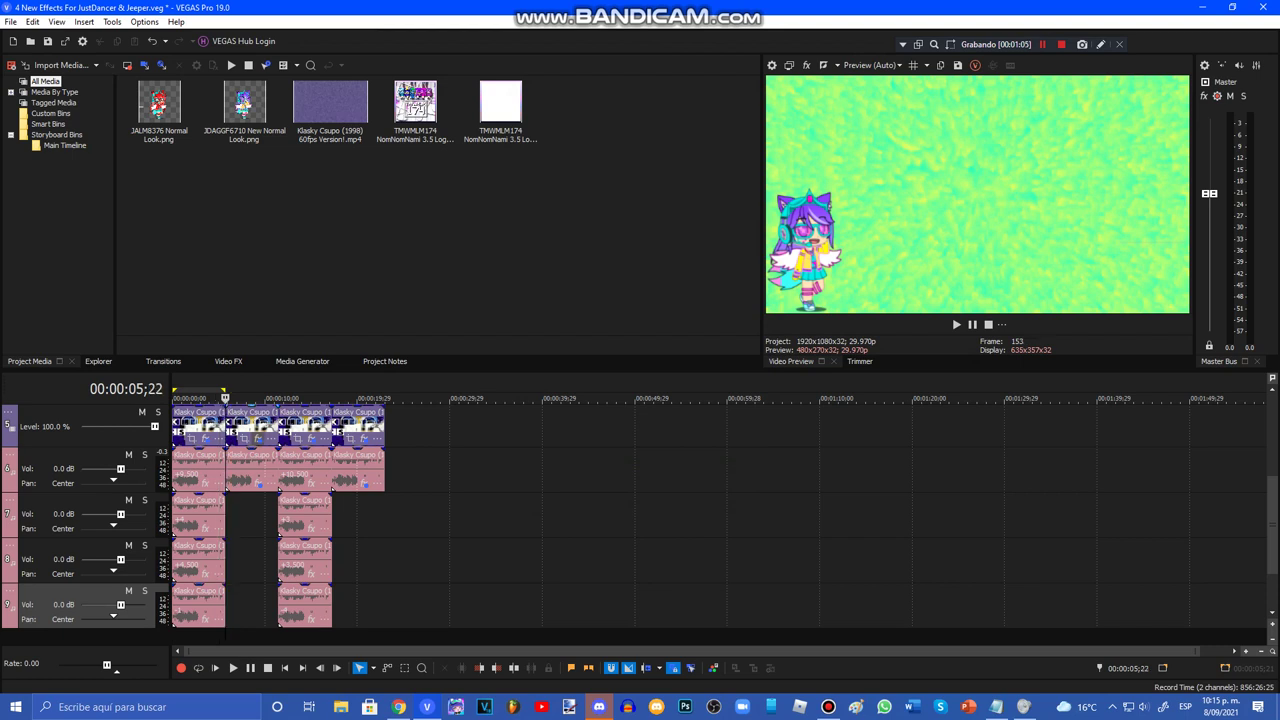
pyautogui.click(258, 438)
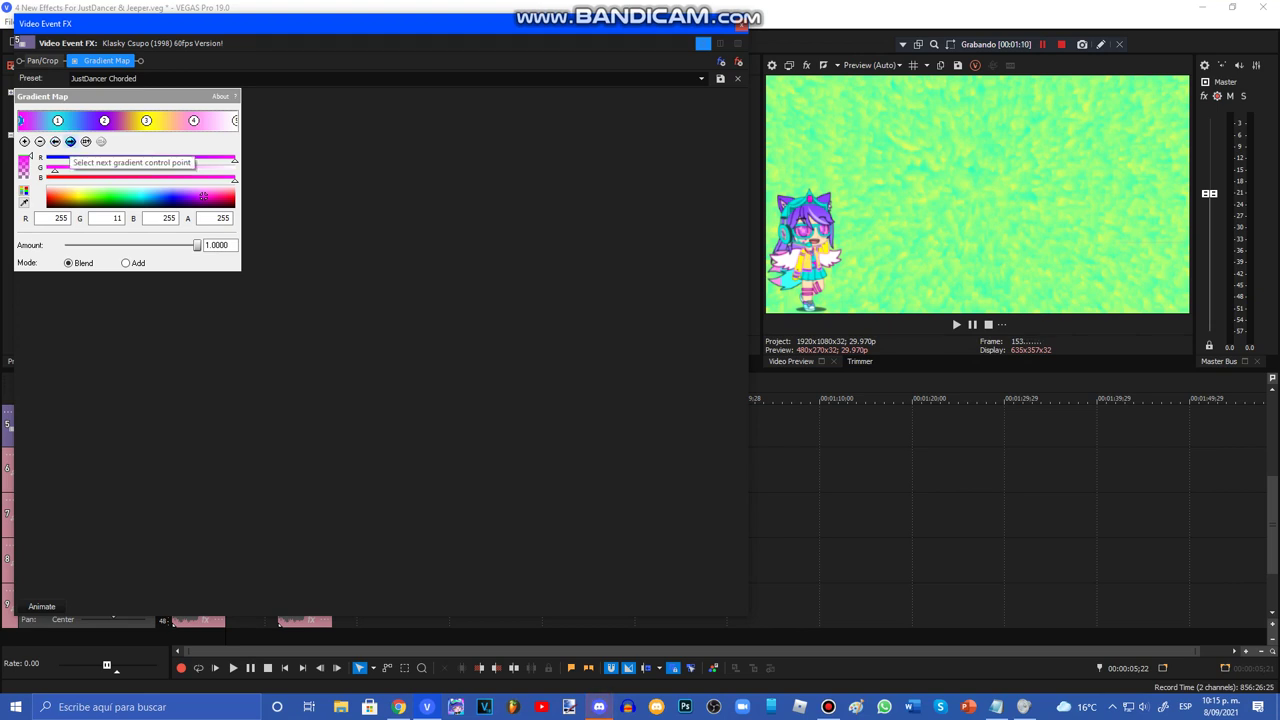
pyautogui.click(70, 141)
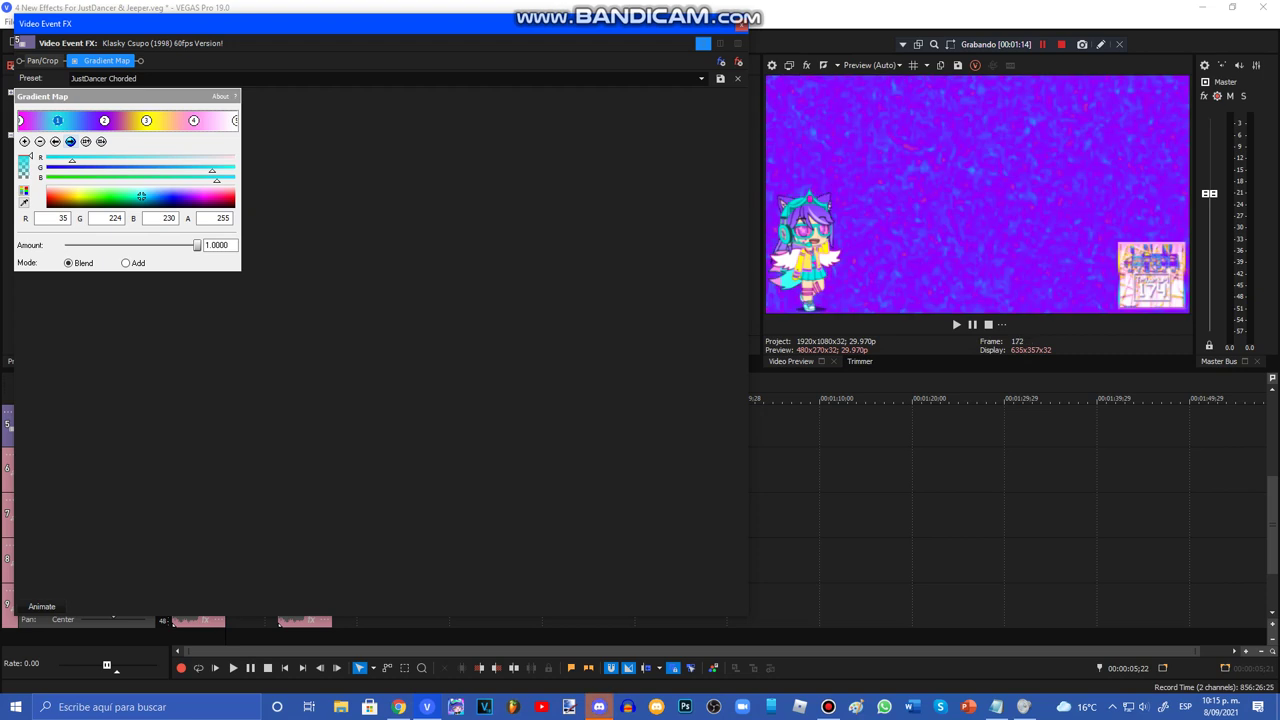
pyautogui.click(70, 141)
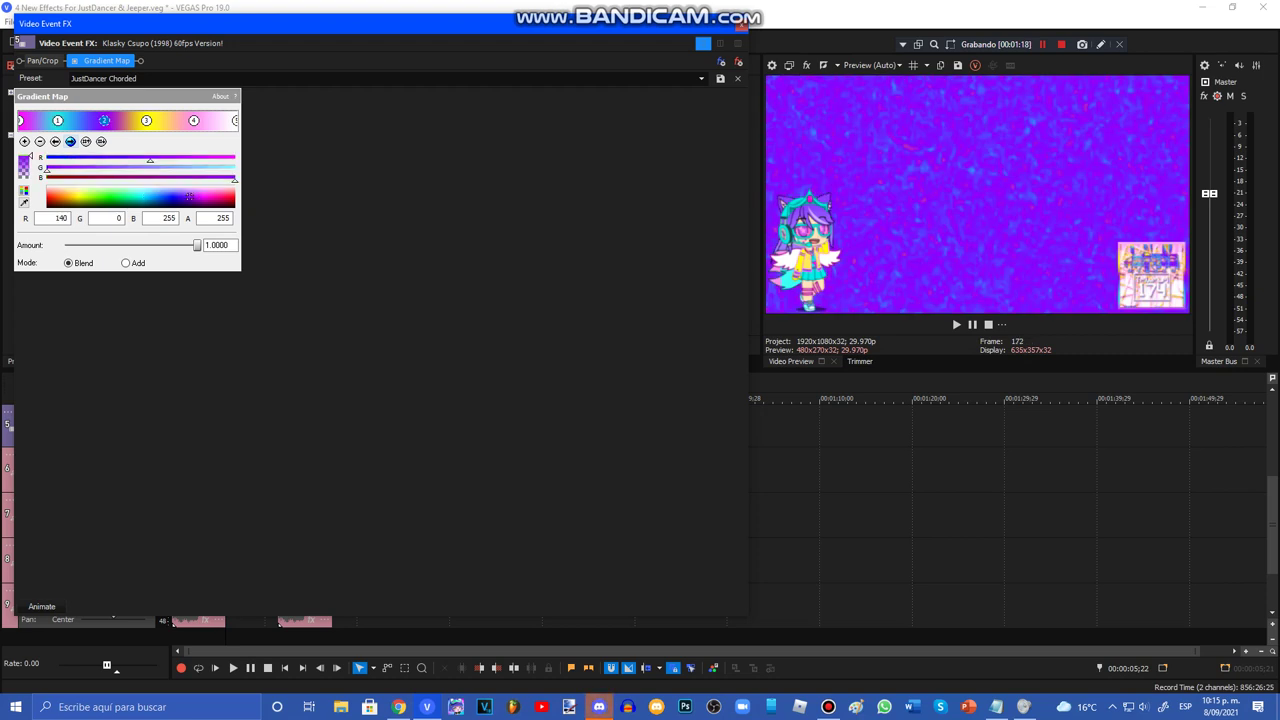
pyautogui.click(70, 141)
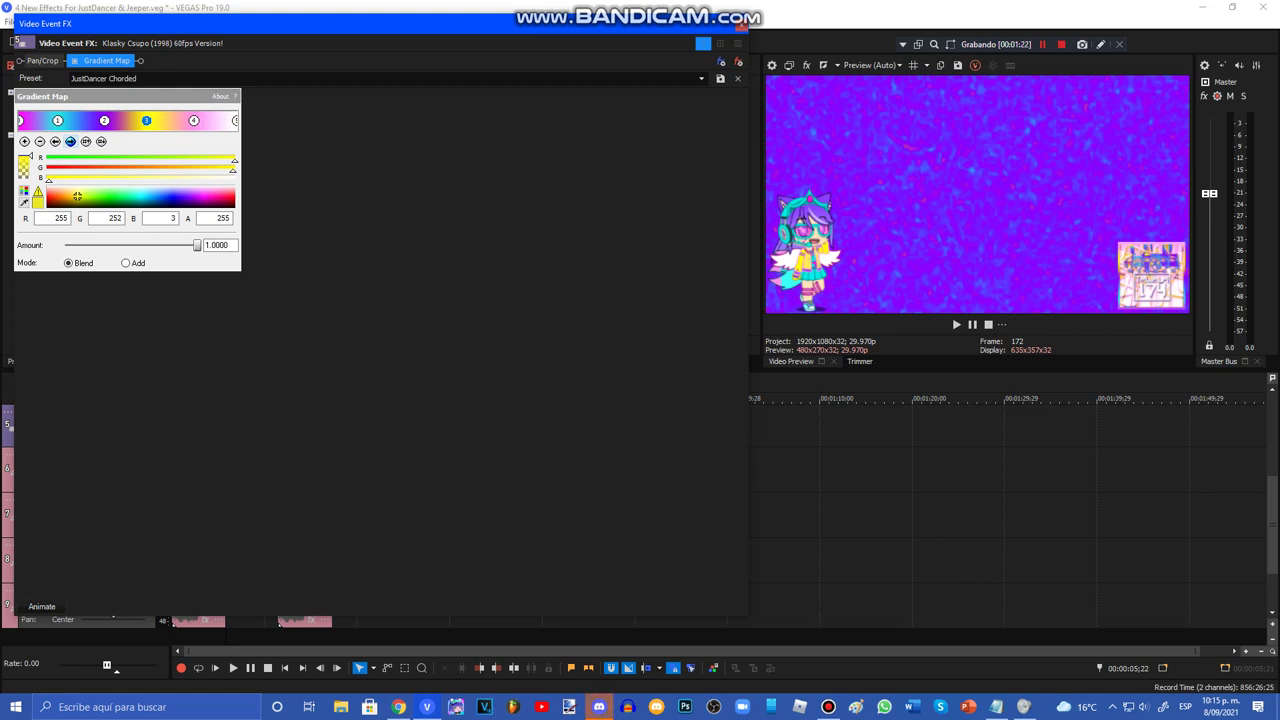
pyautogui.click(70, 141)
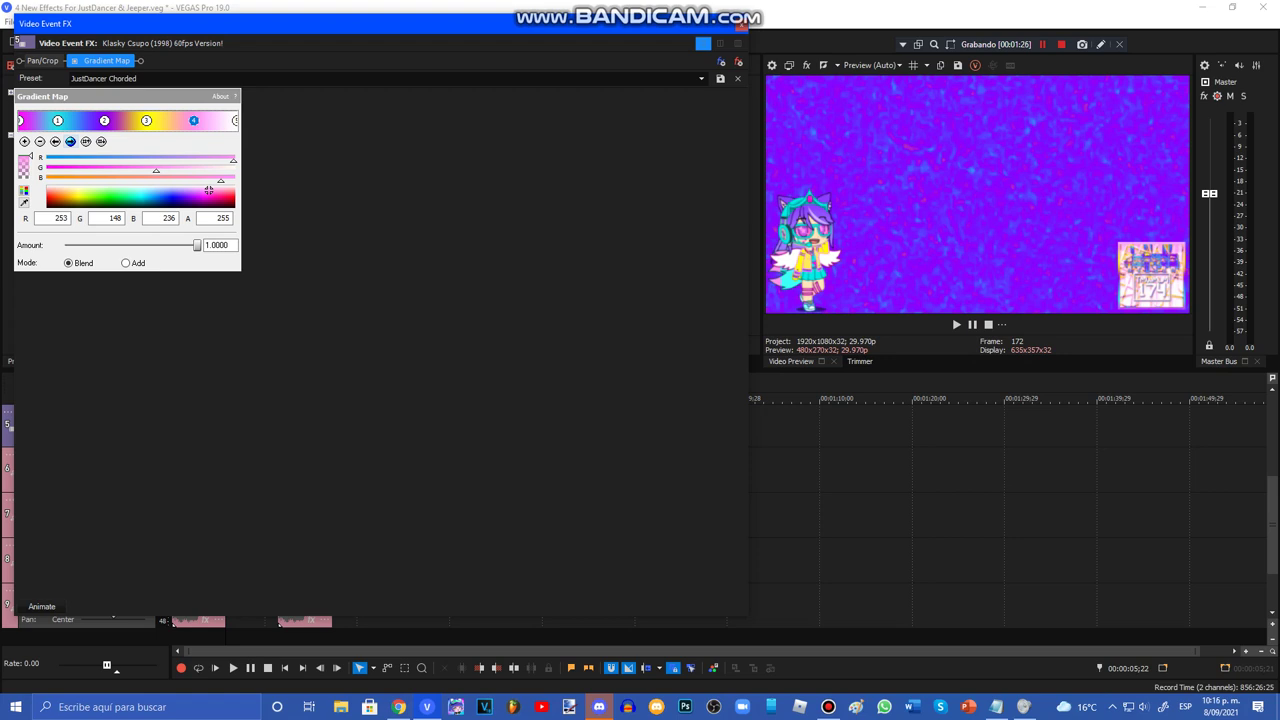
pyautogui.click(70, 141)
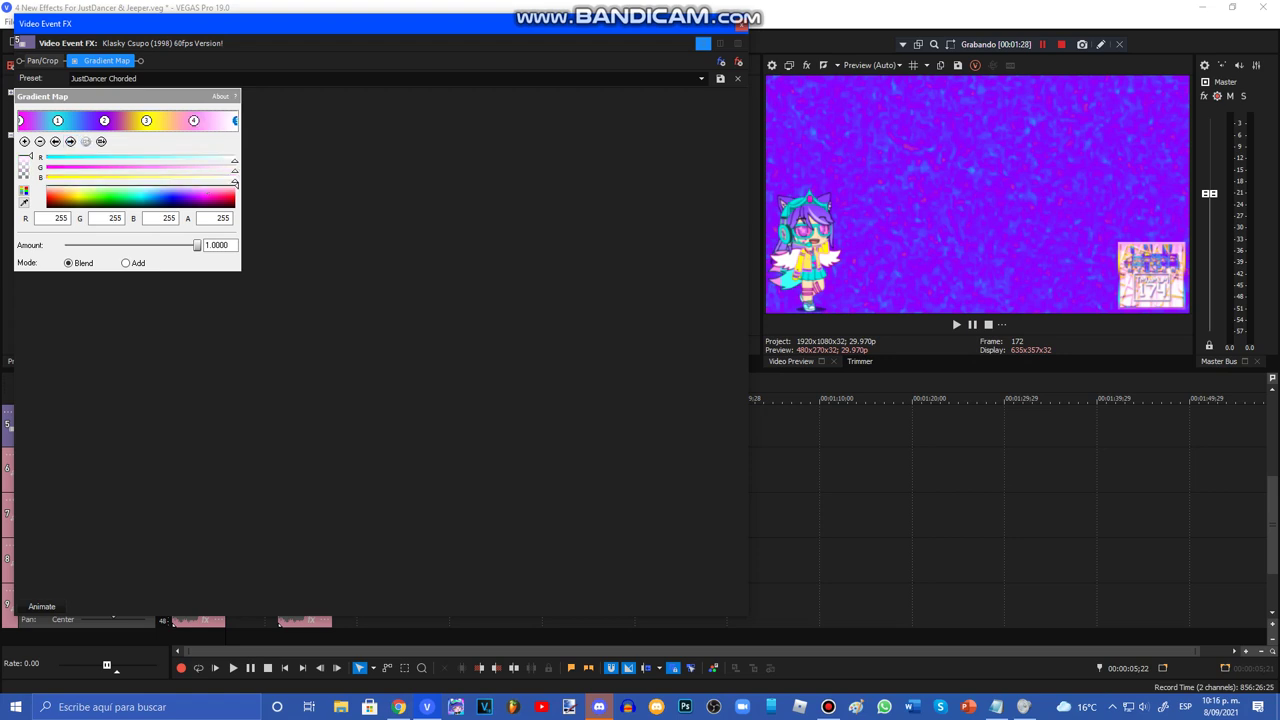
pyautogui.click(741, 26)
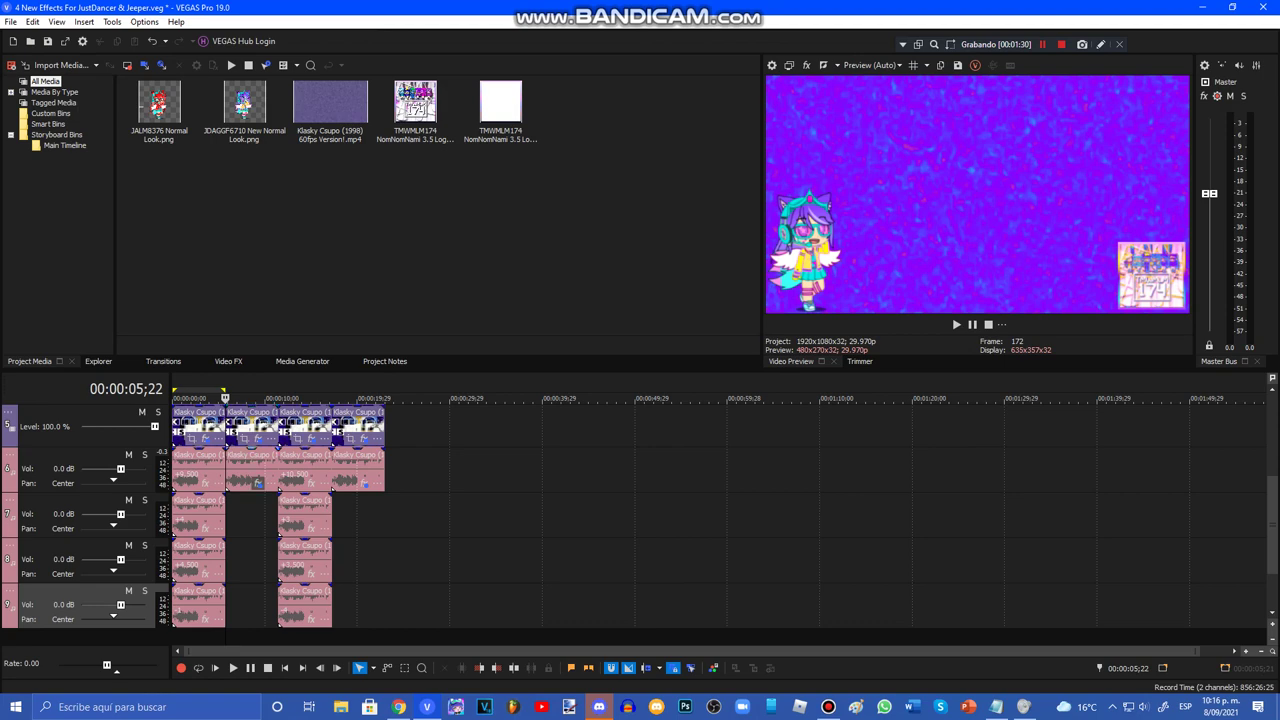
# - Inspect the Vocodex audio effect settings on the second clip's audio event
pyautogui.click(258, 482)
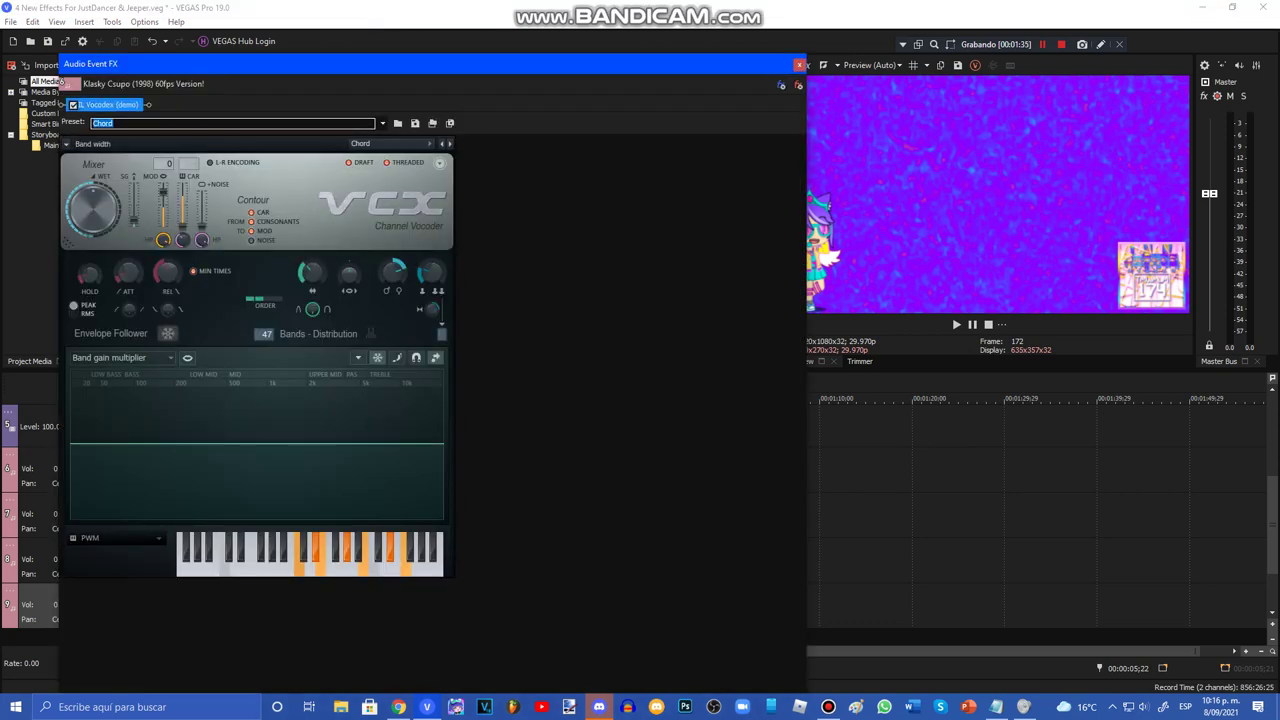
pyautogui.moveTo(398, 64); pyautogui.dragTo(359, 24)
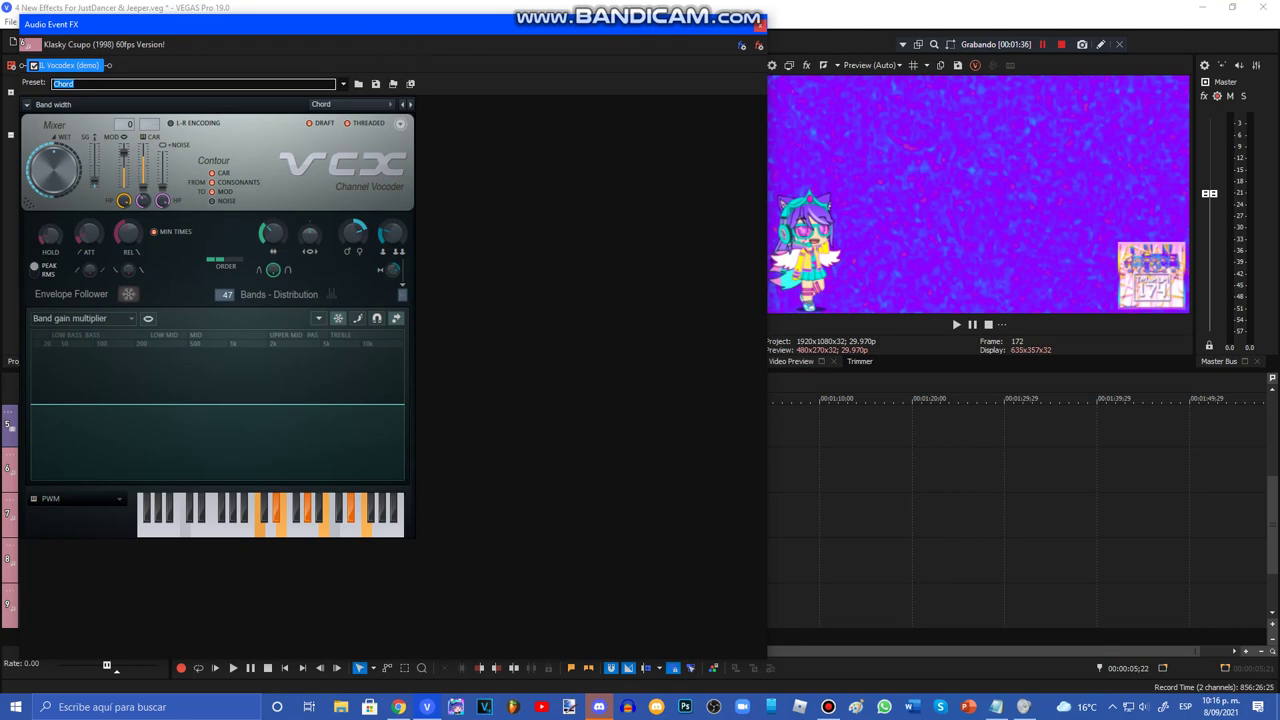
pyautogui.click(760, 26)
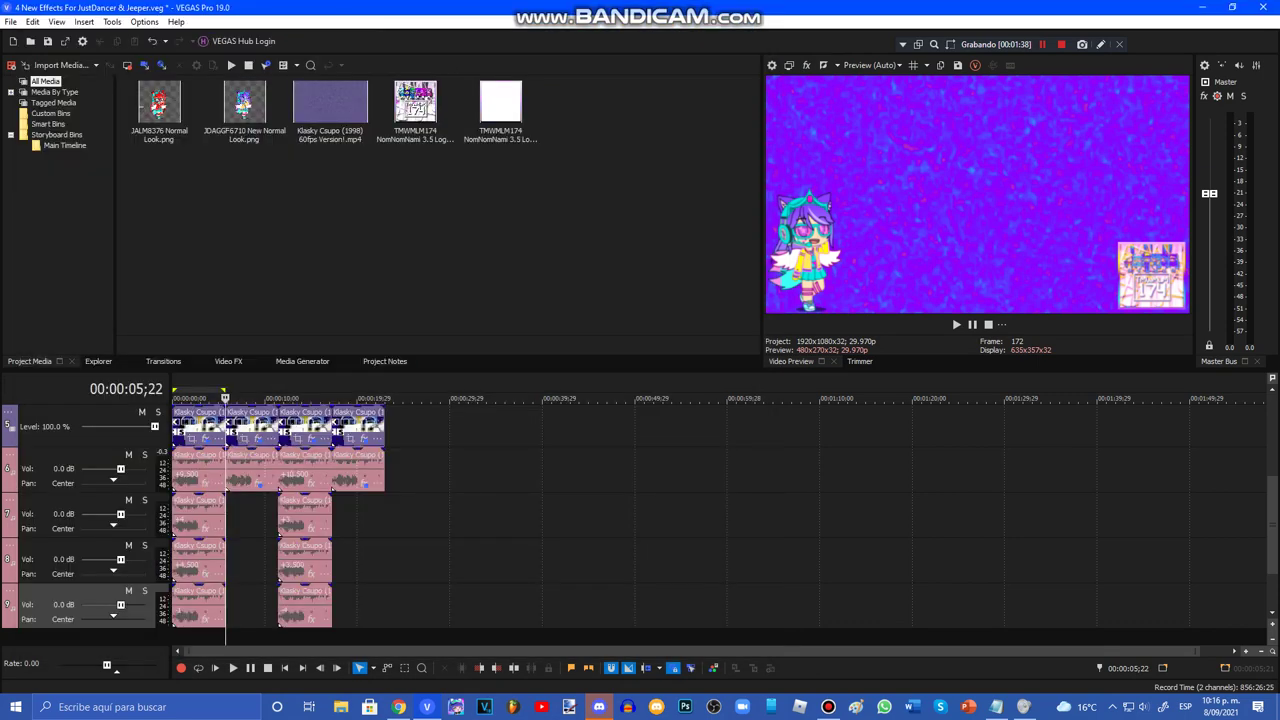
# - Move the playhead to the start of the third clip and inspect its Light Rays sensitivity and strength
pyautogui.click(278, 398)
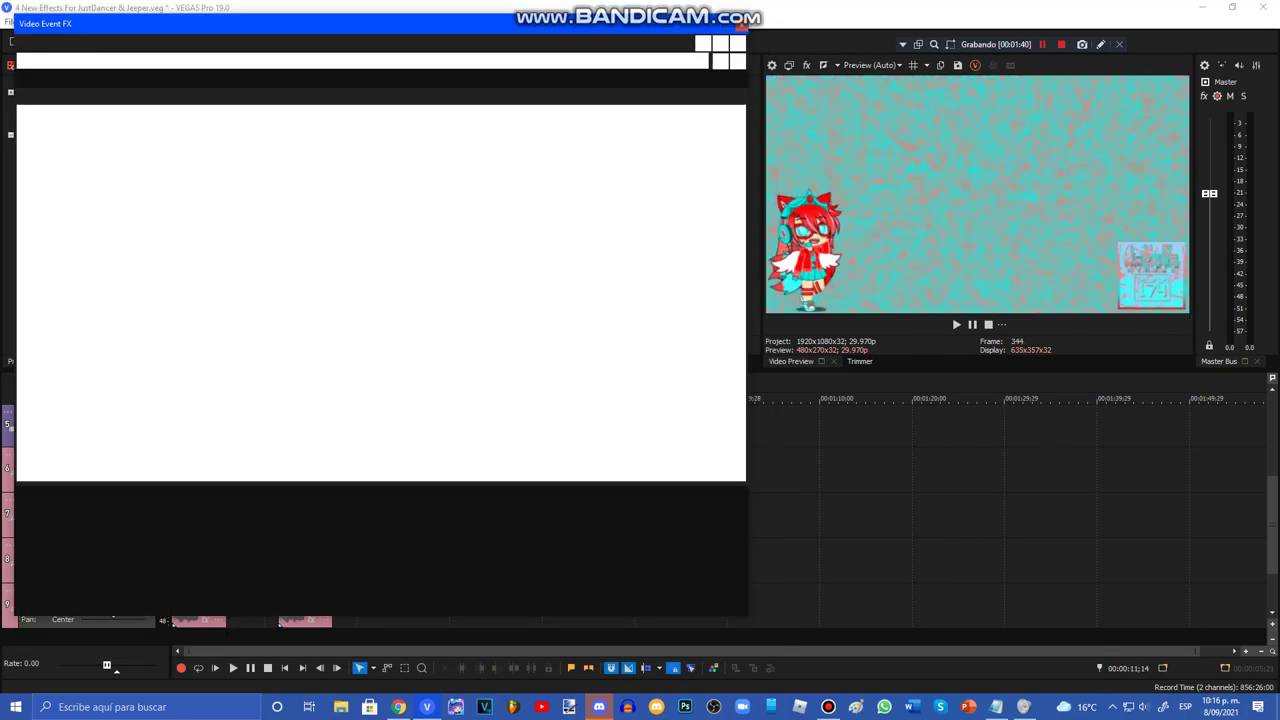
pyautogui.click(311, 439)
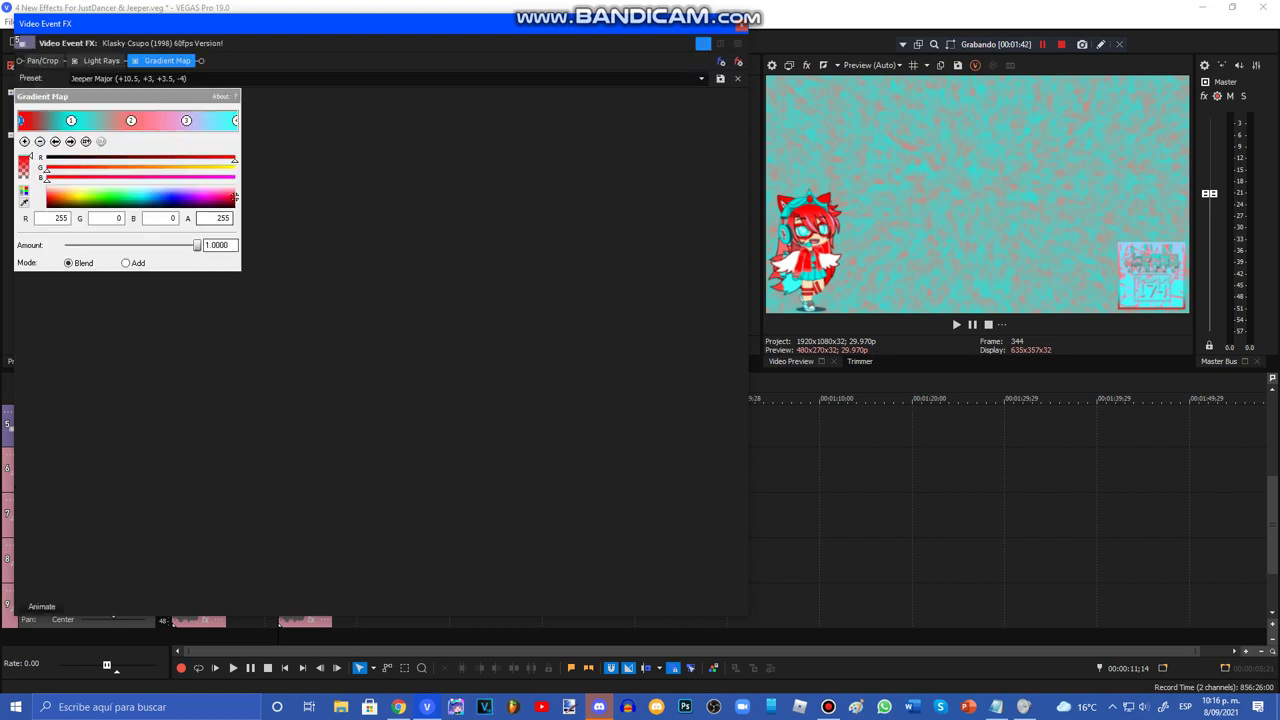
pyautogui.click(101, 61)
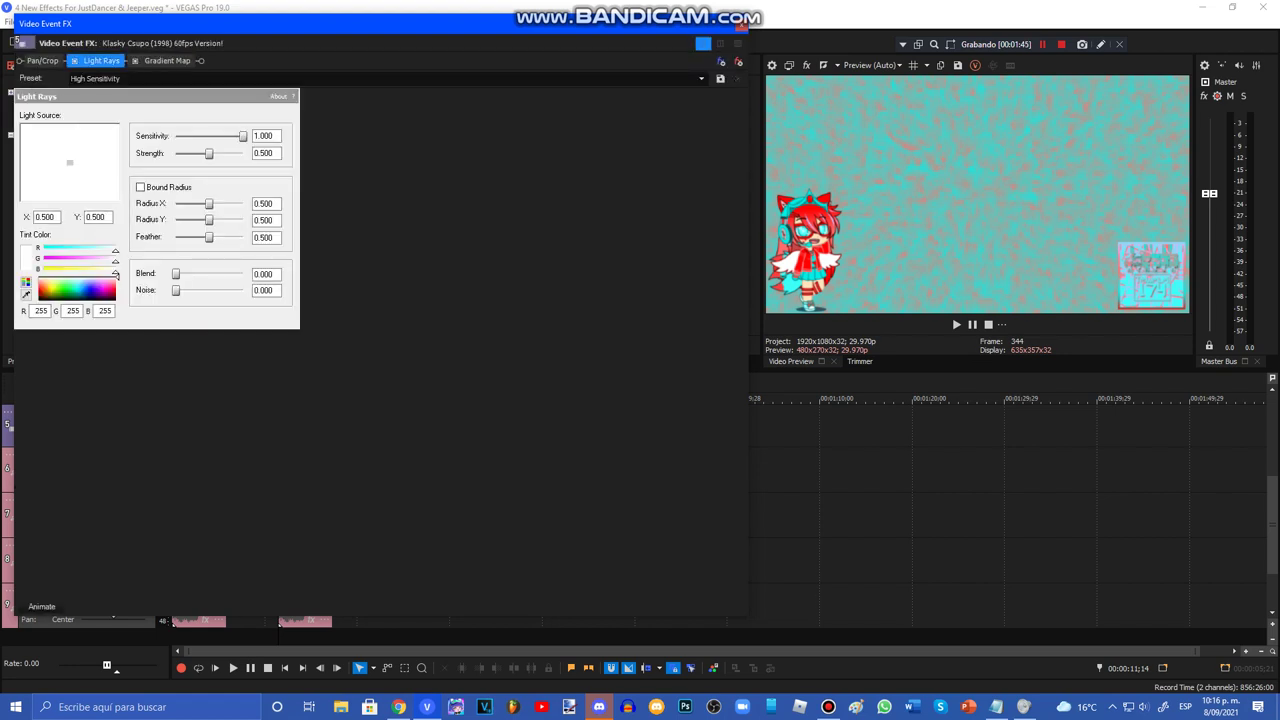
pyautogui.doubleClick(265, 136)
pyautogui.doubleClick(265, 153)
# - Inspect the colours of all Gradient Map control points on the third clip
pyautogui.click(167, 60)
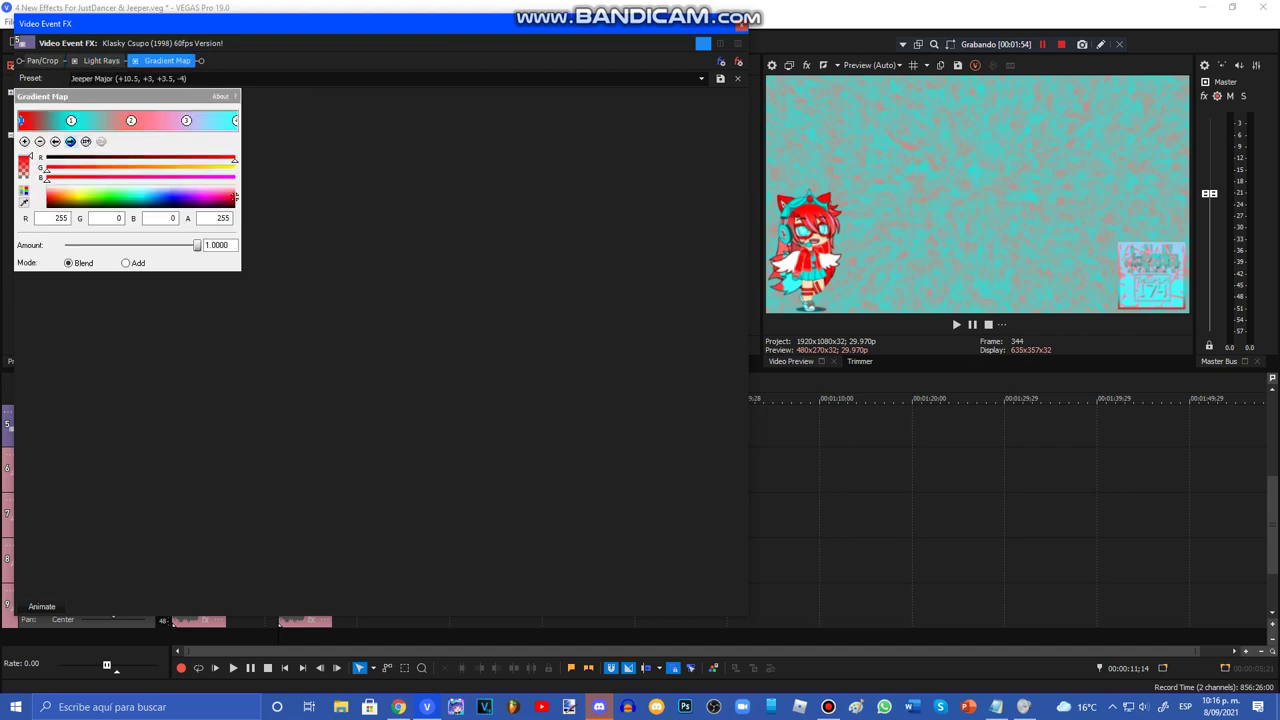
pyautogui.click(70, 141)
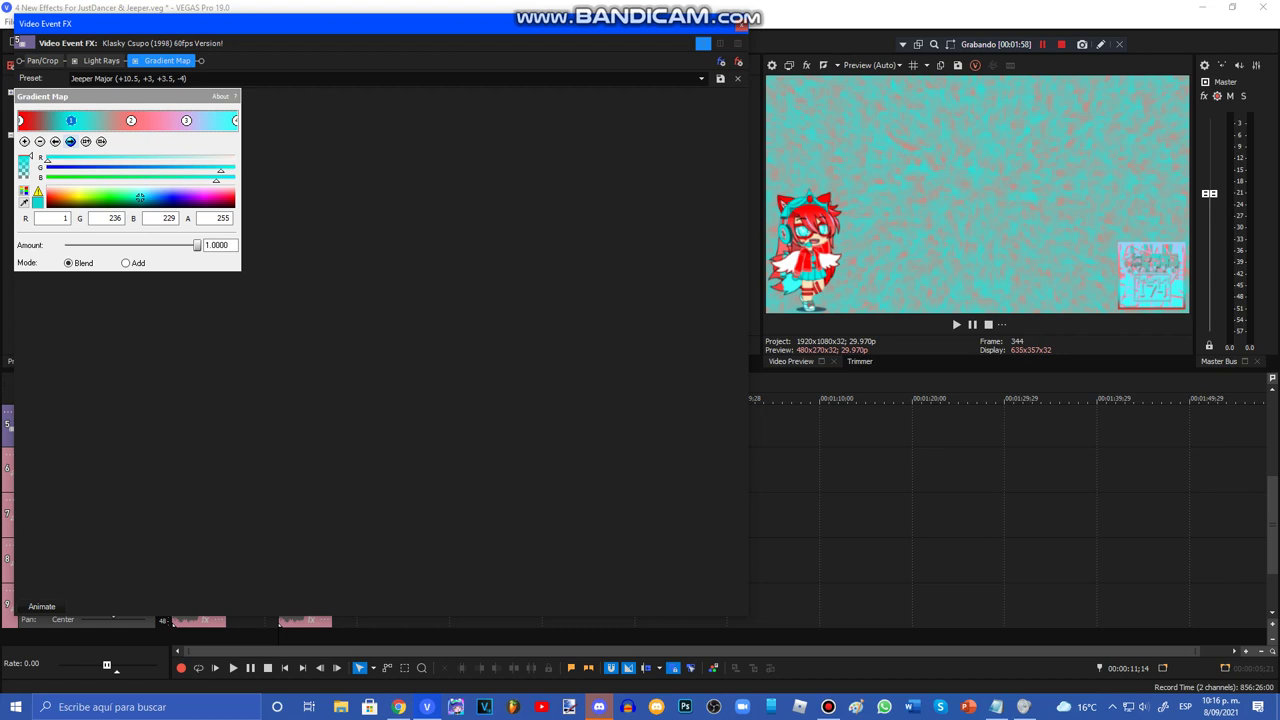
pyautogui.click(70, 141)
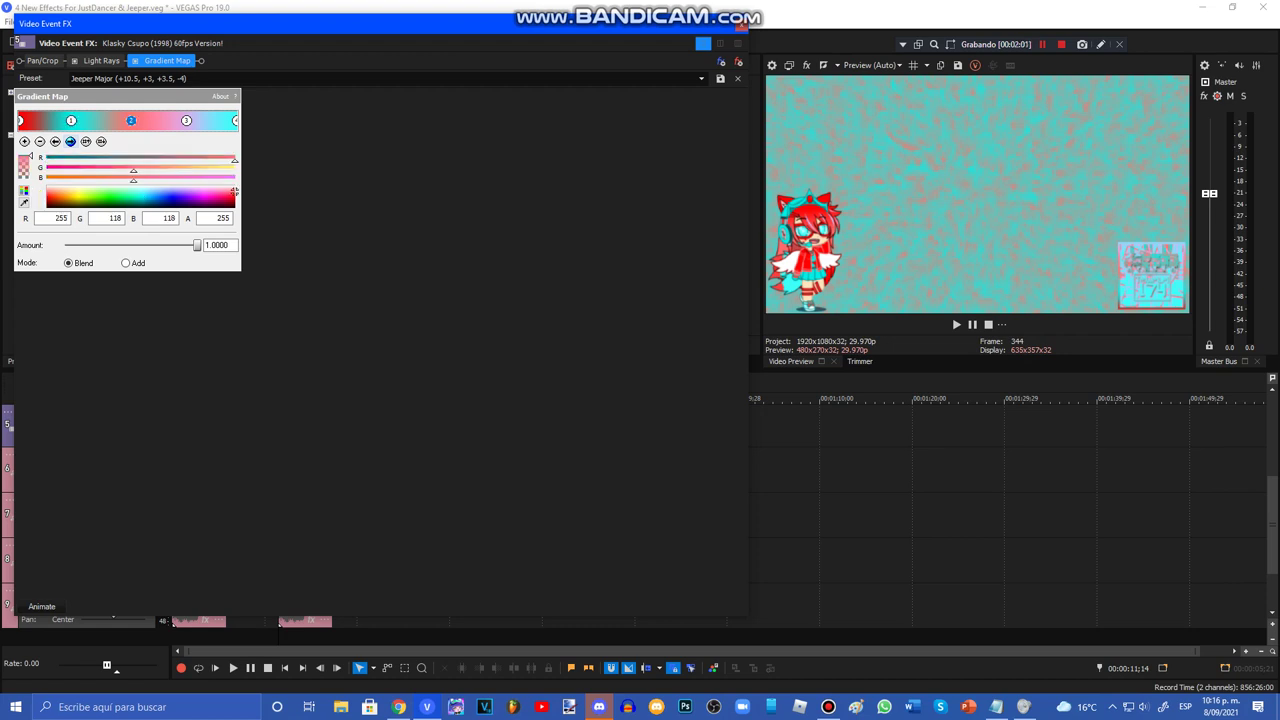
pyautogui.click(70, 141)
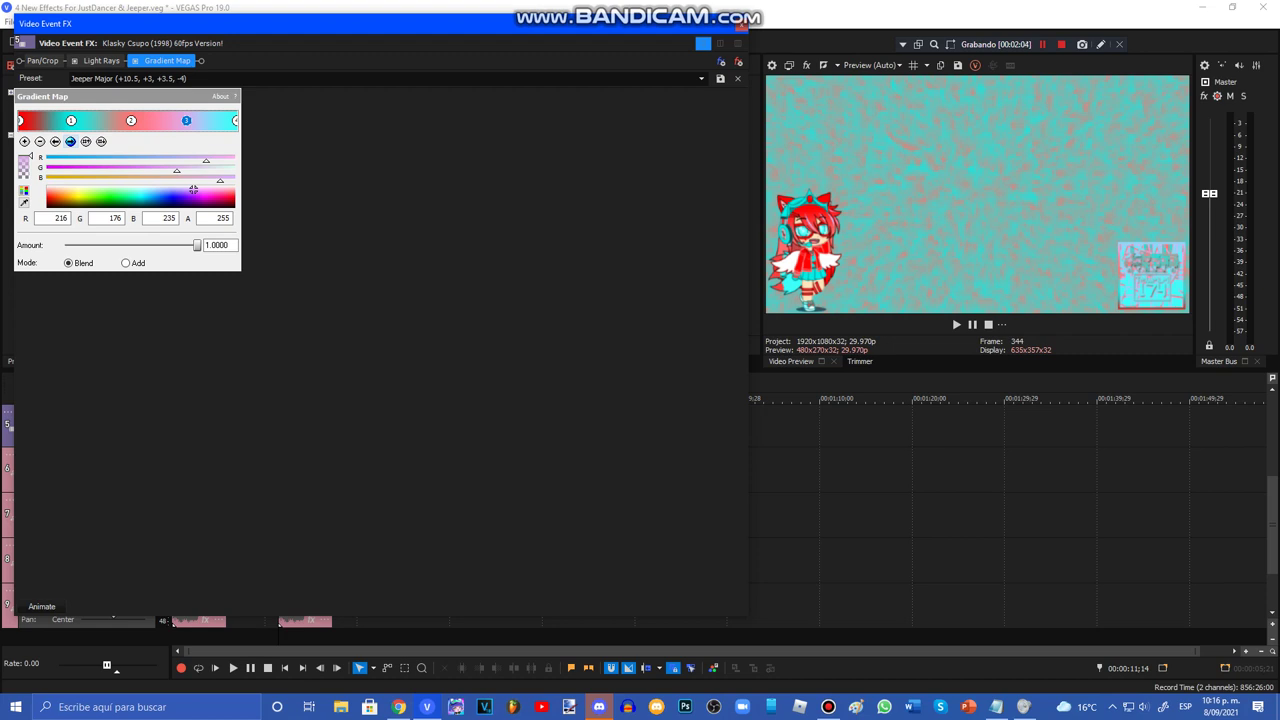
pyautogui.click(70, 141)
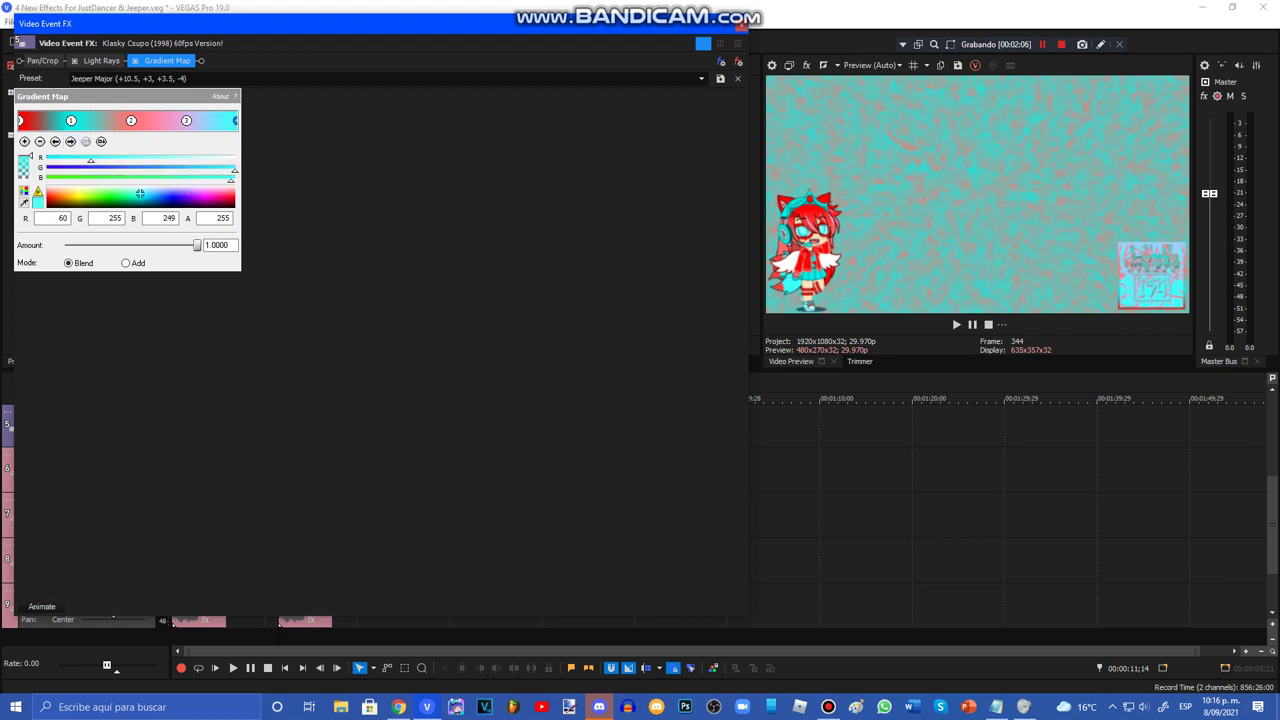
pyautogui.click(741, 25)
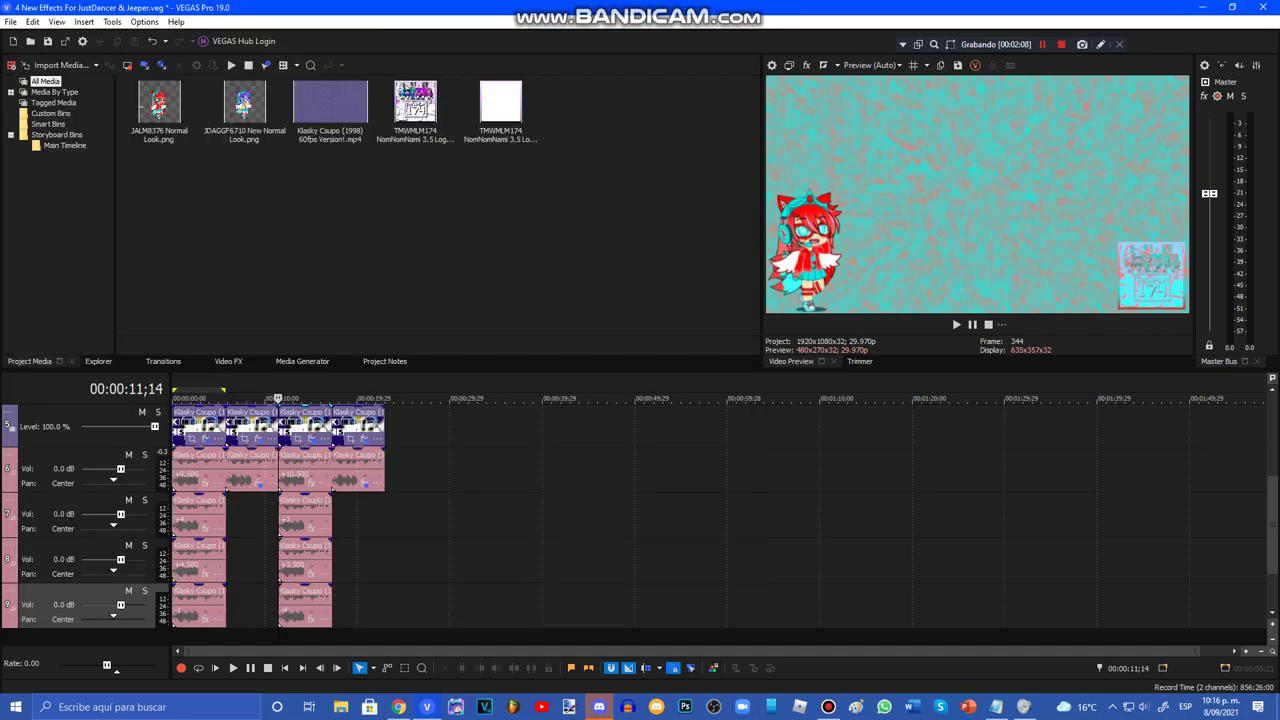
# - Check the pitch change in the properties of the third clip's audio events on tracks 6 and 7
pyautogui.rightClick(316, 470)
pyautogui.click(340, 683)
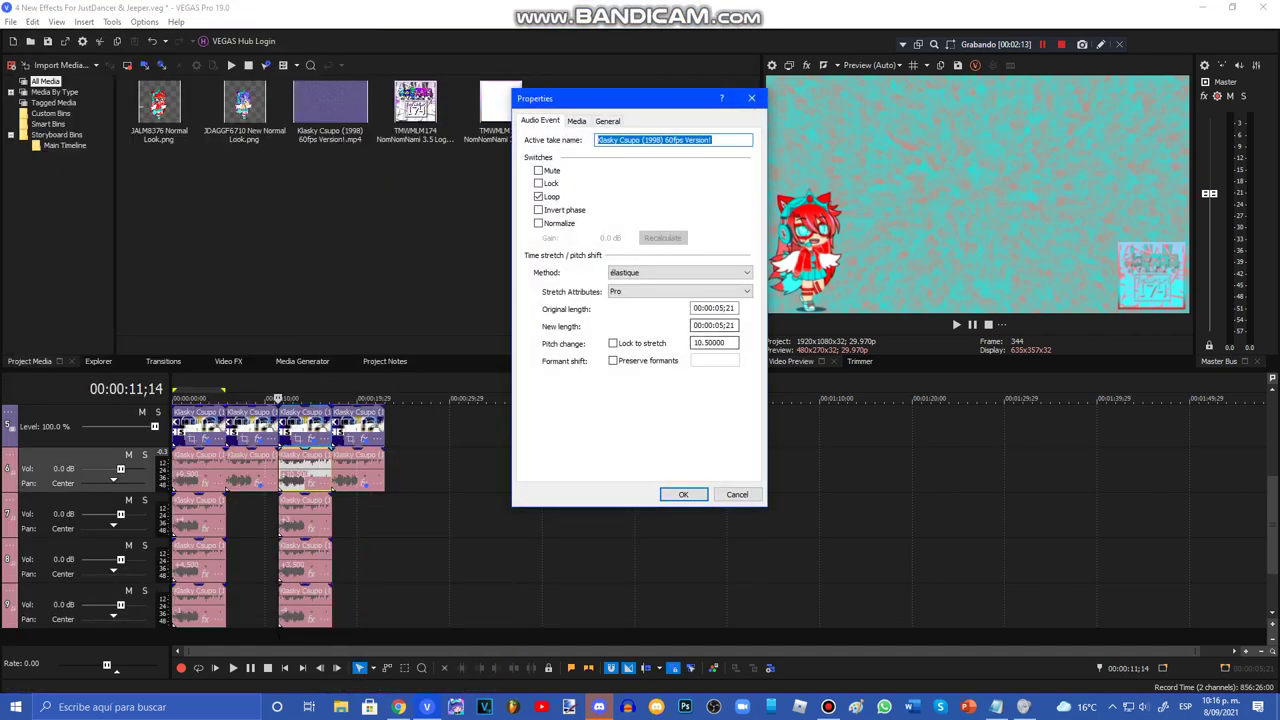
pyautogui.click(684, 495)
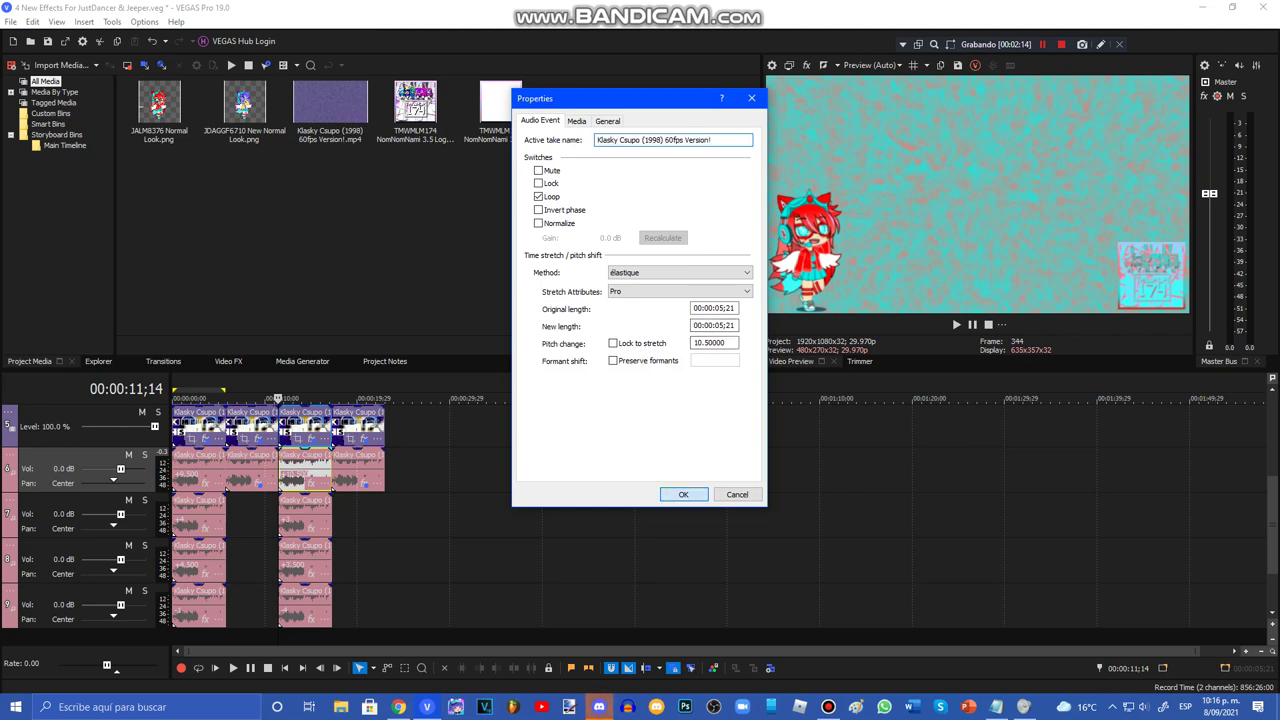
pyautogui.rightClick(292, 515)
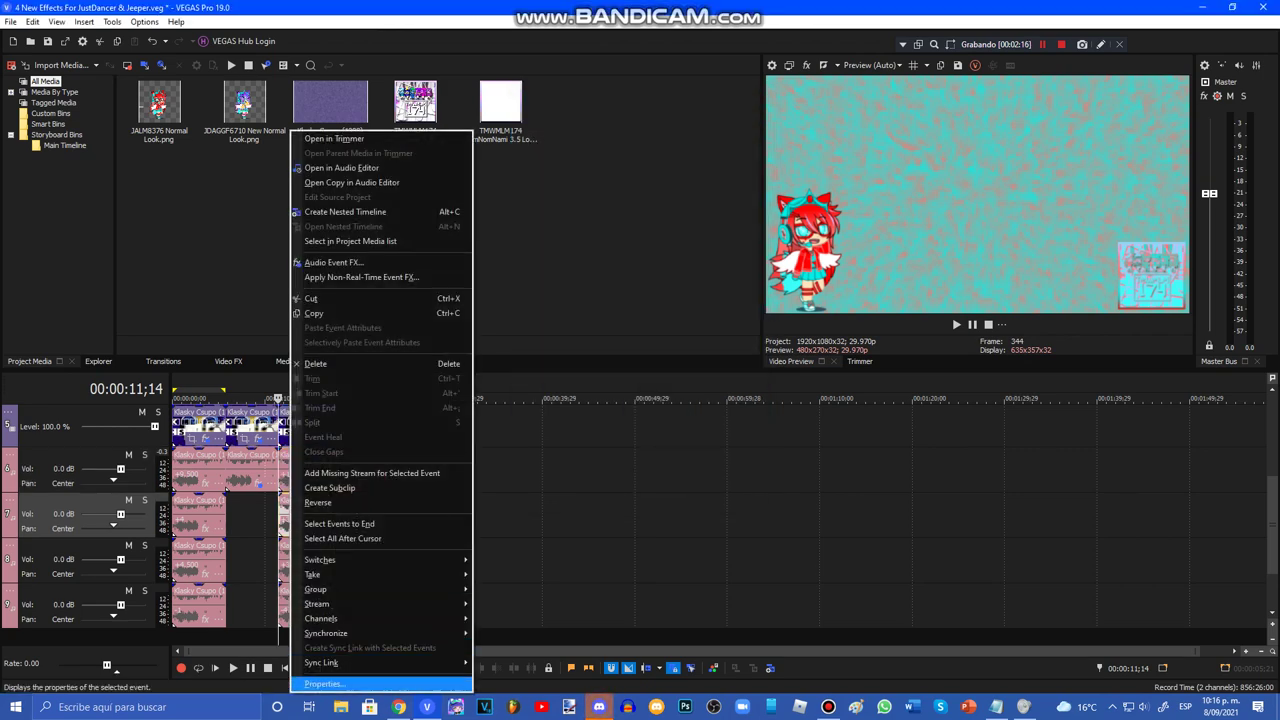
pyautogui.click(330, 684)
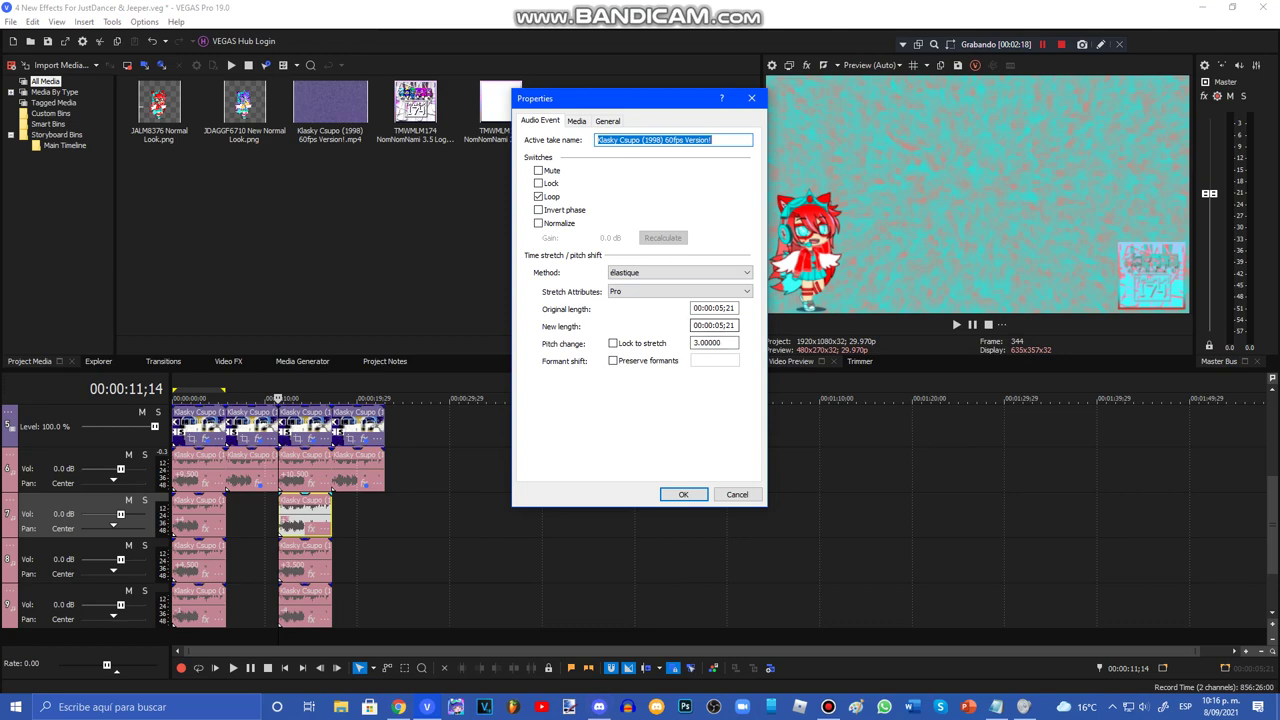
pyautogui.click(683, 494)
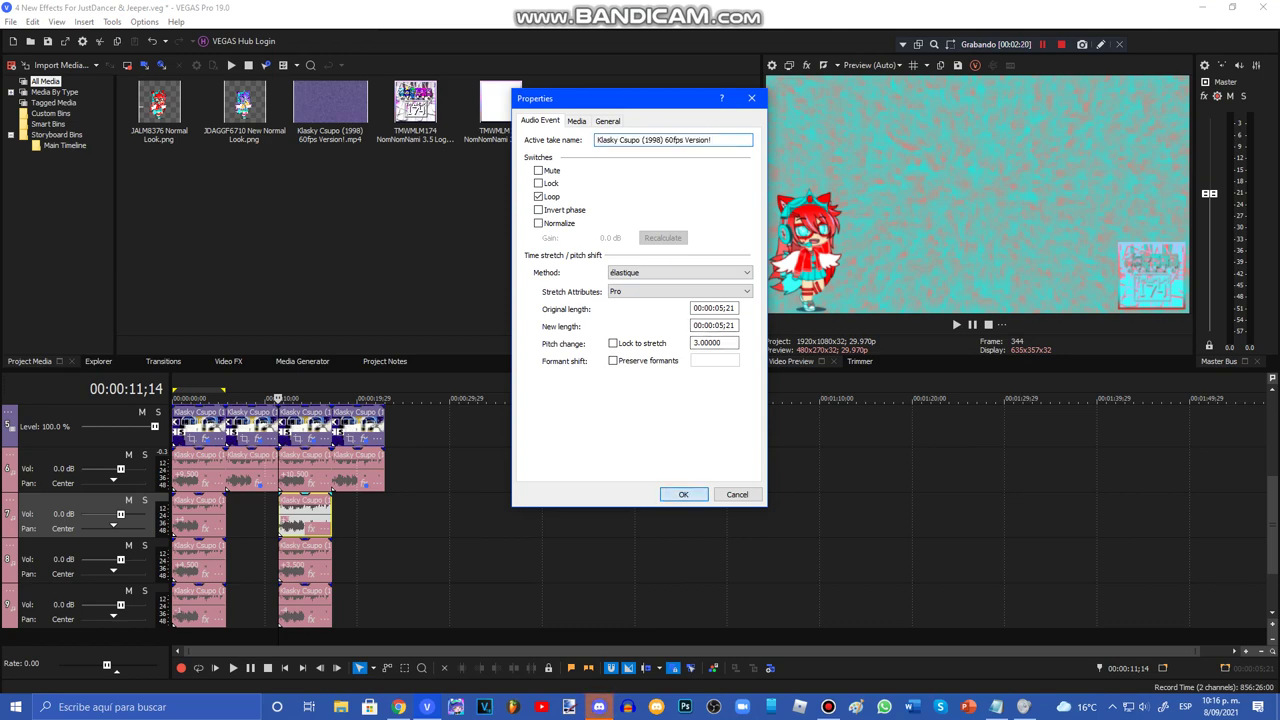
# - Check the pitch change in the properties of the third clip's audio events on tracks 8 and 9
pyautogui.rightClick(300, 560)
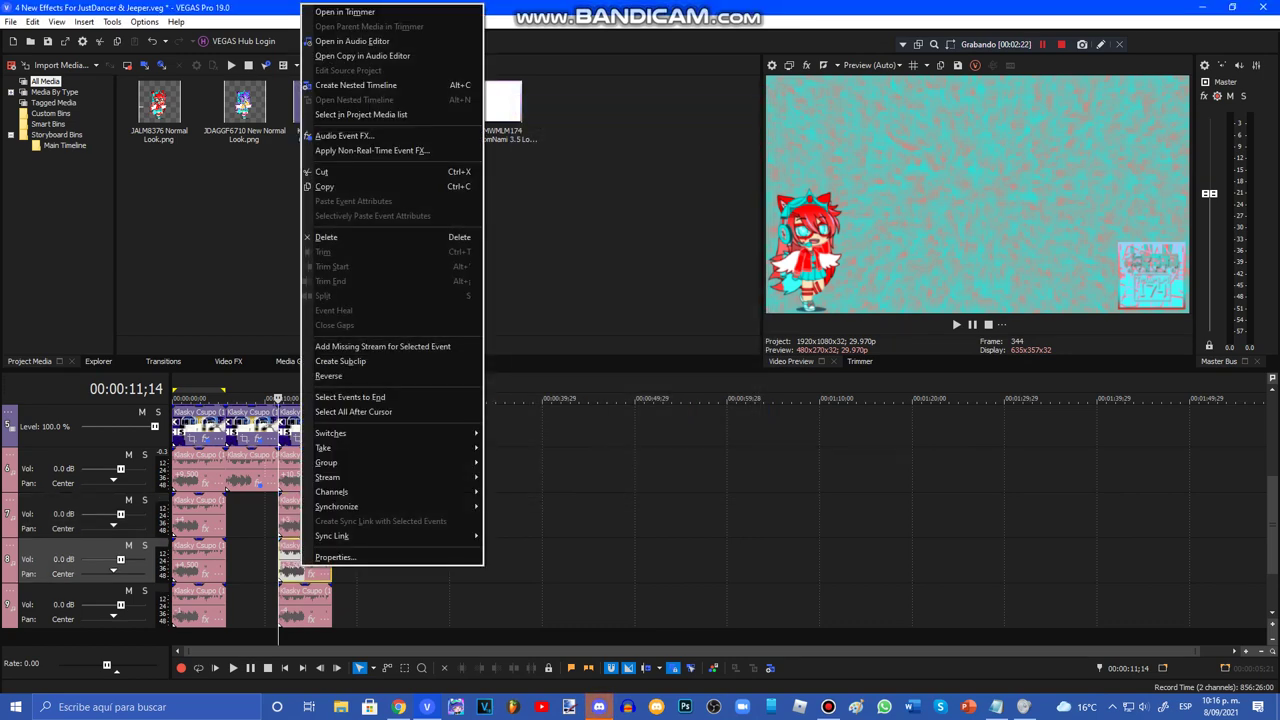
pyautogui.click(320, 557)
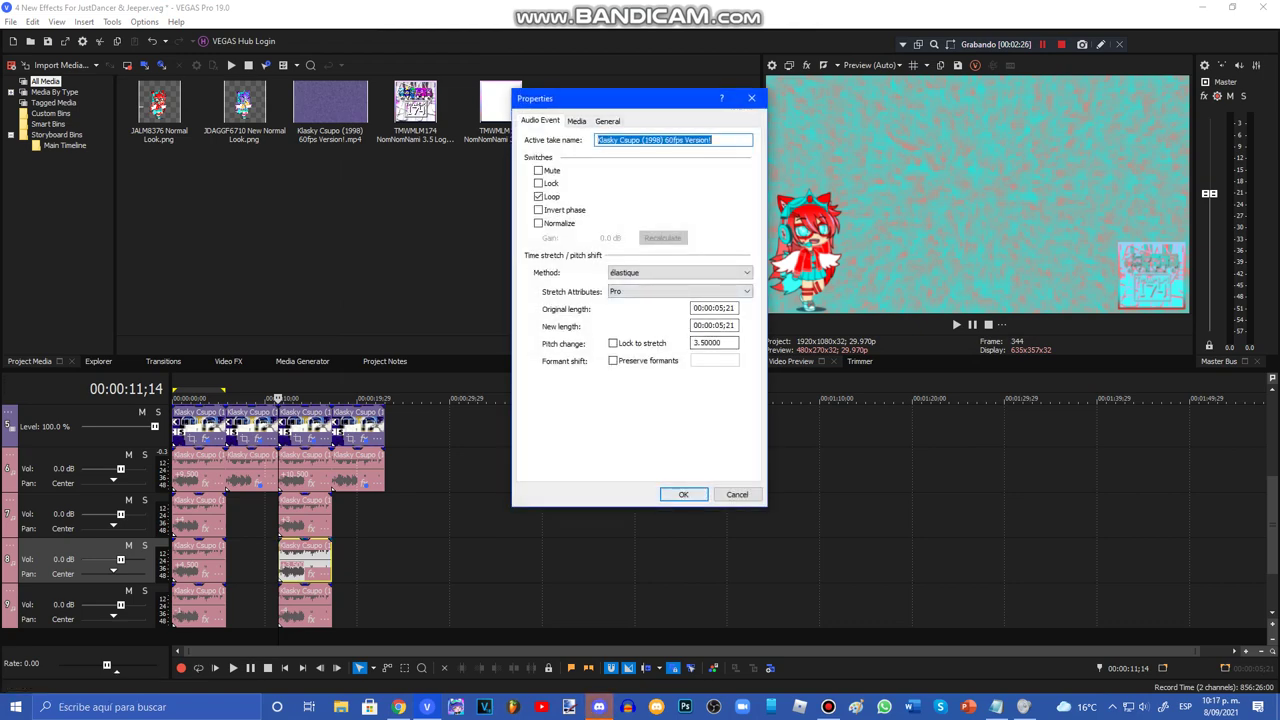
pyautogui.click(684, 495)
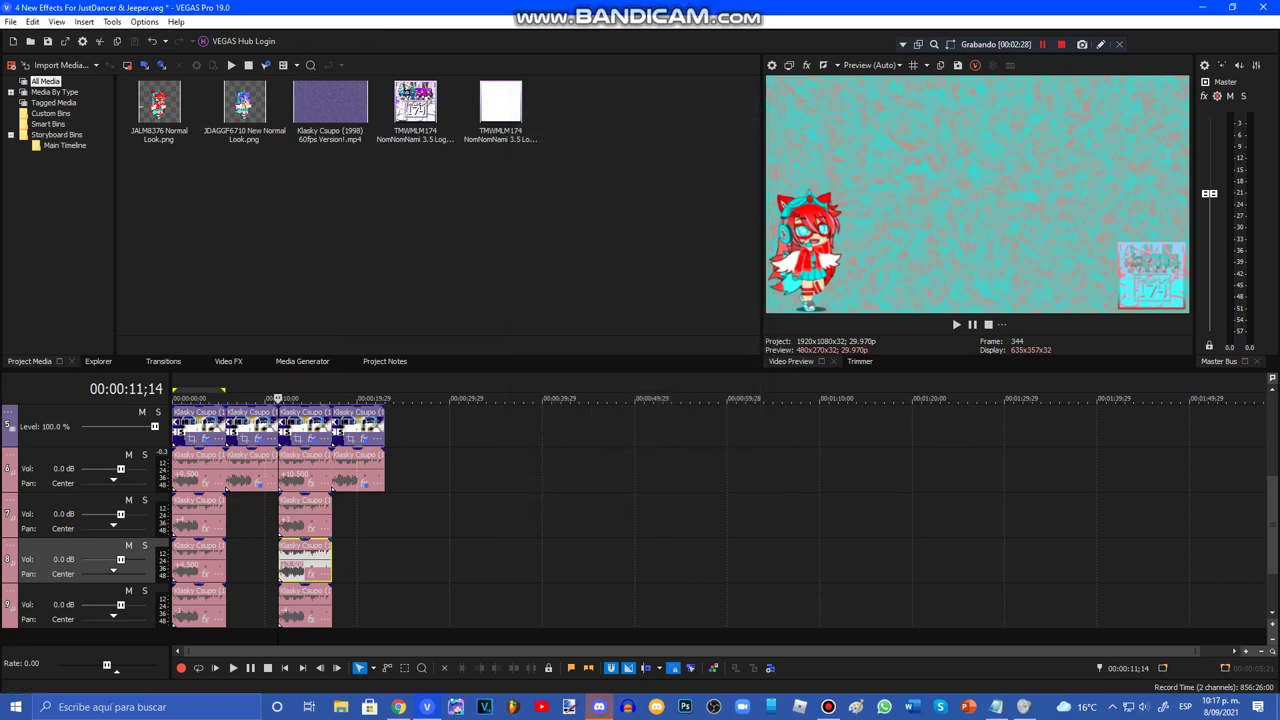
pyautogui.rightClick(300, 605)
pyautogui.click(330, 616)
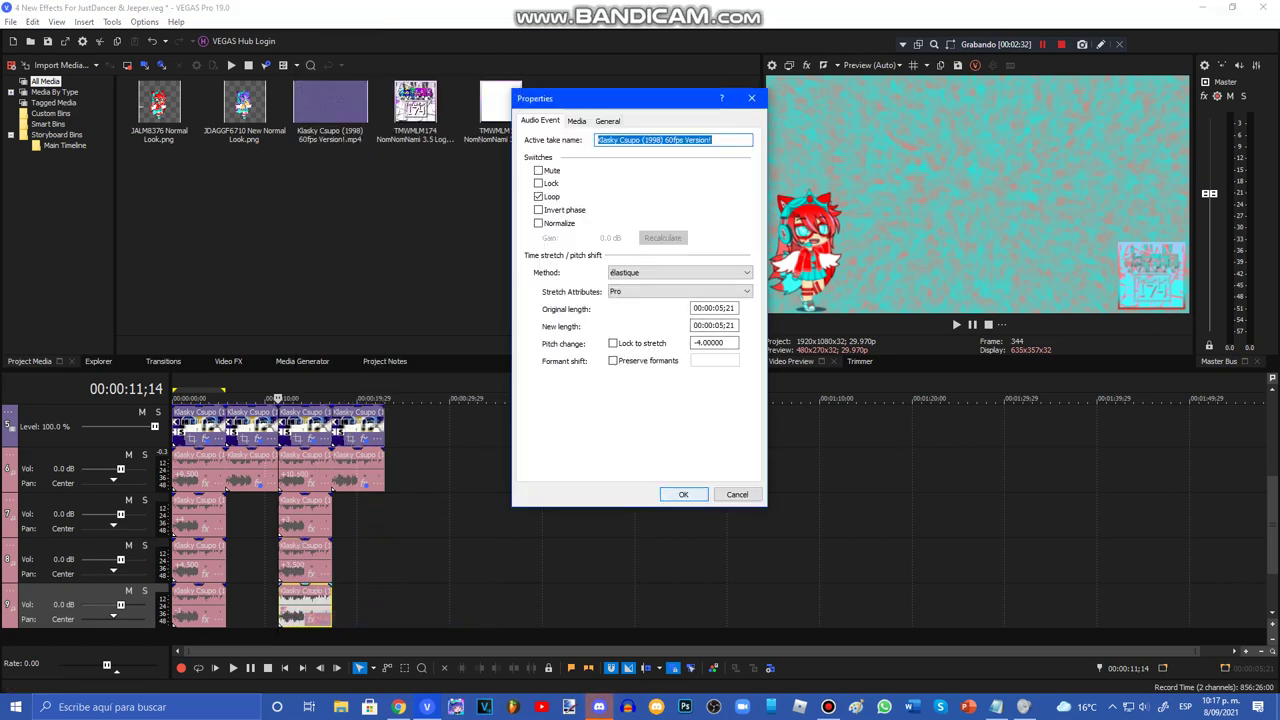
pyautogui.click(684, 495)
# - Move the playhead to the start of the fourth clip and inspect the colours of all its Gradient Map control points
pyautogui.click(335, 605)
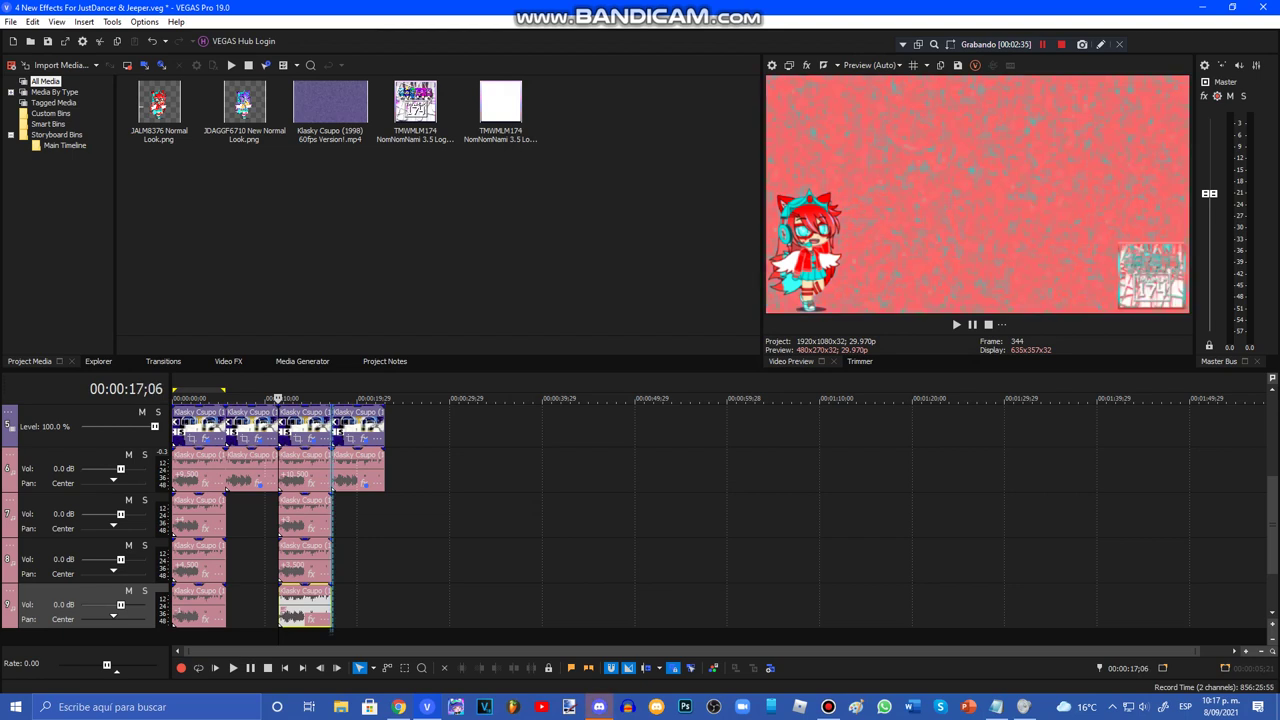
pyautogui.click(364, 440)
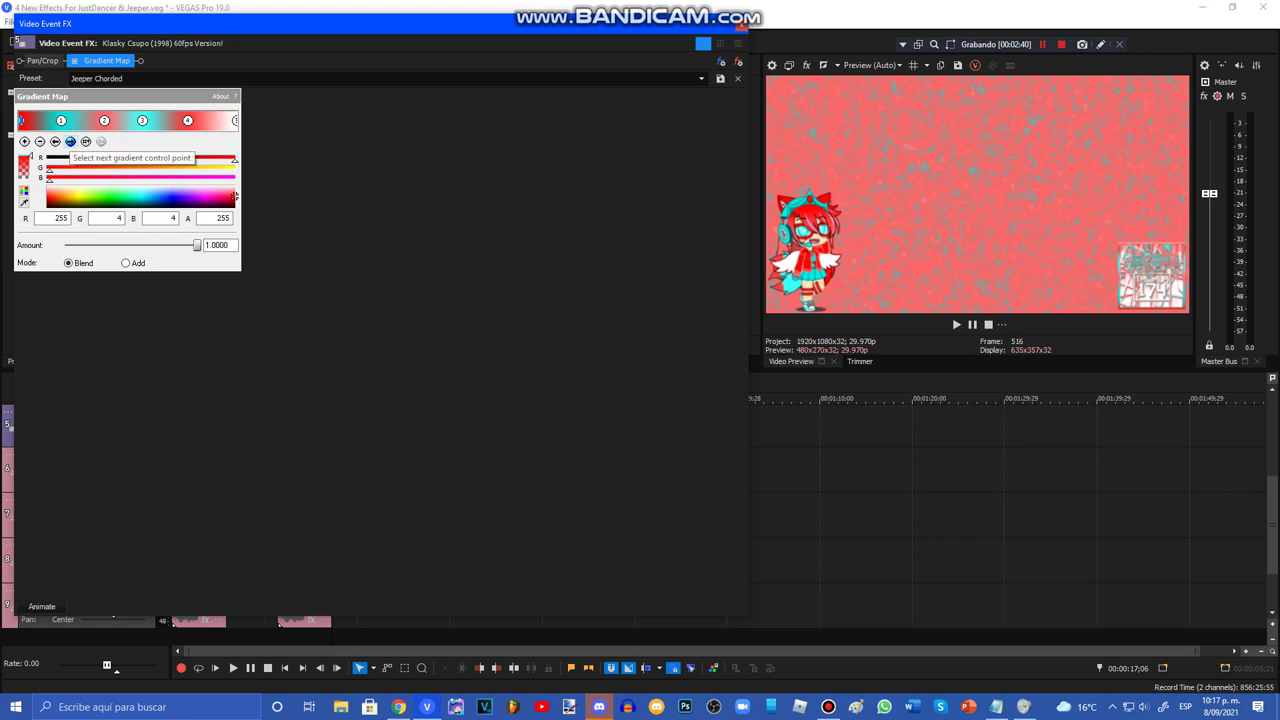
pyautogui.click(70, 141)
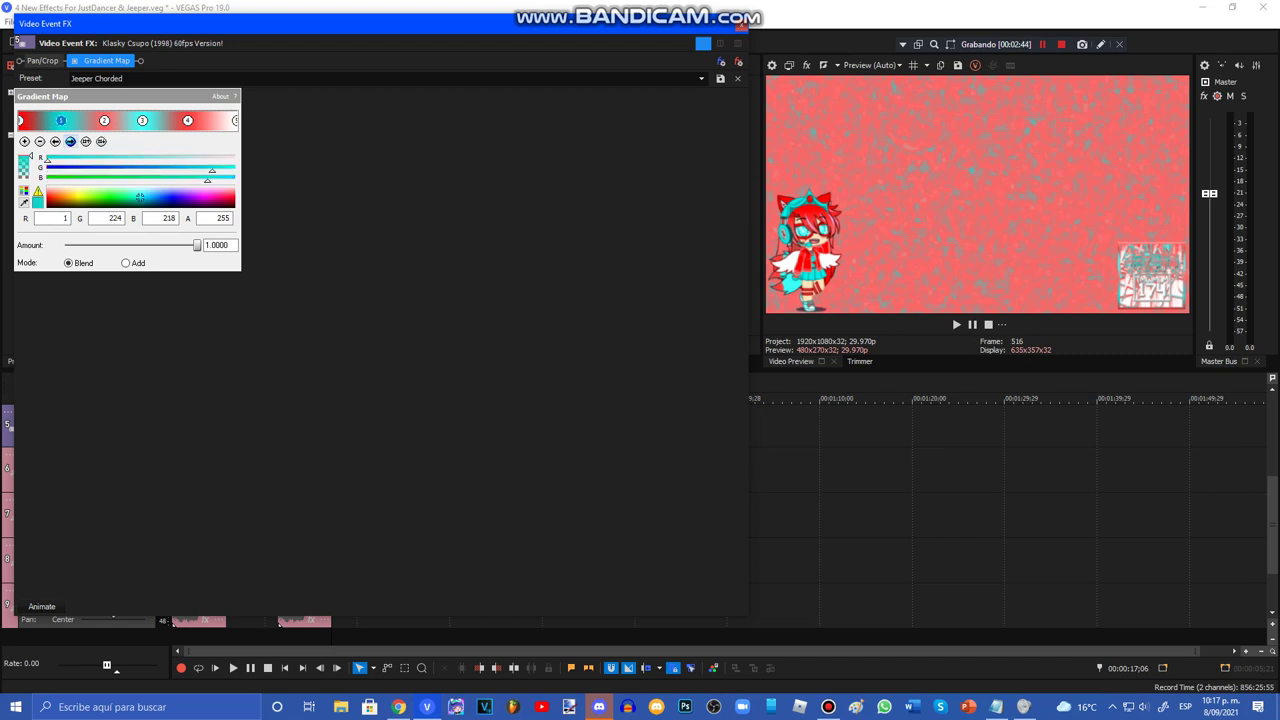
pyautogui.click(70, 141)
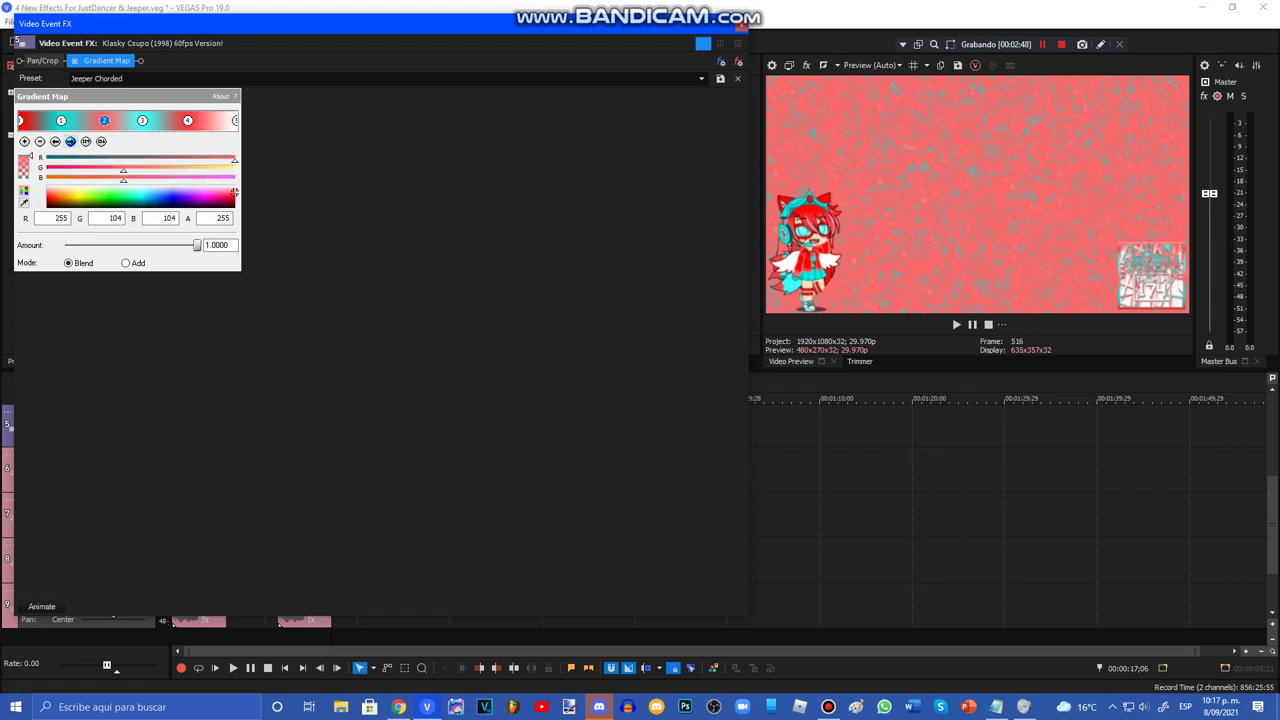
pyautogui.click(70, 141)
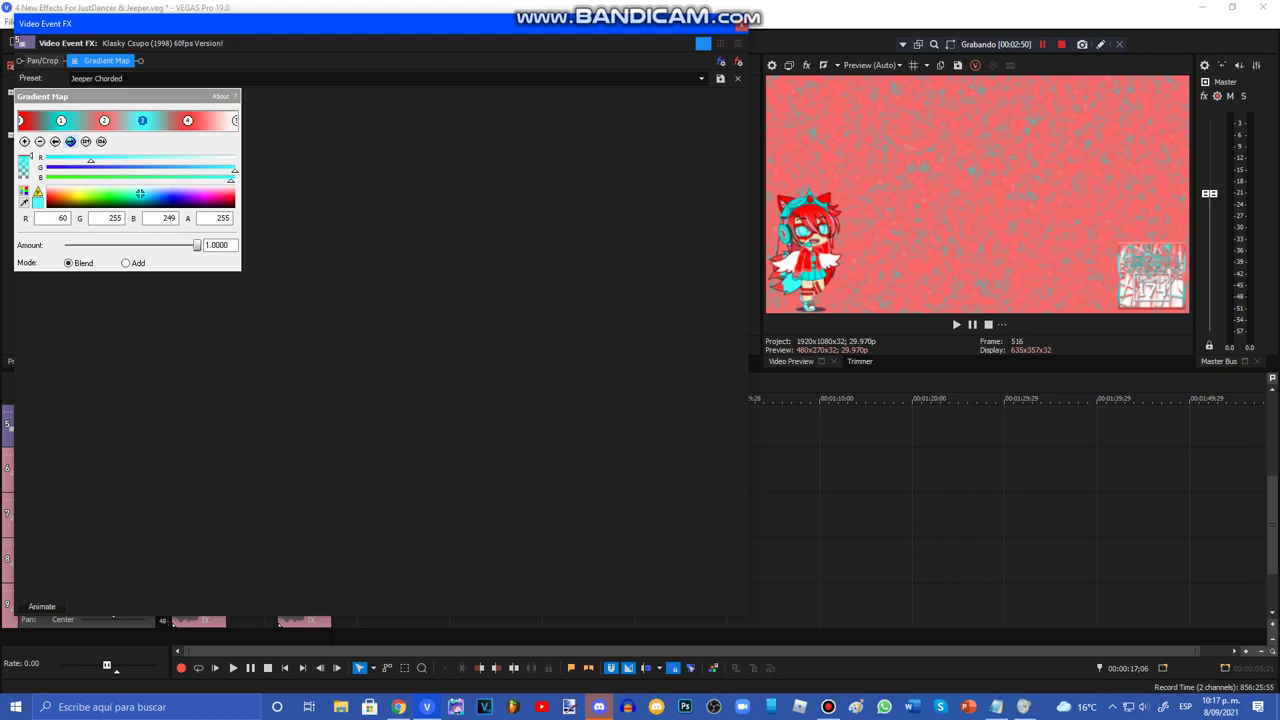
pyautogui.click(70, 141)
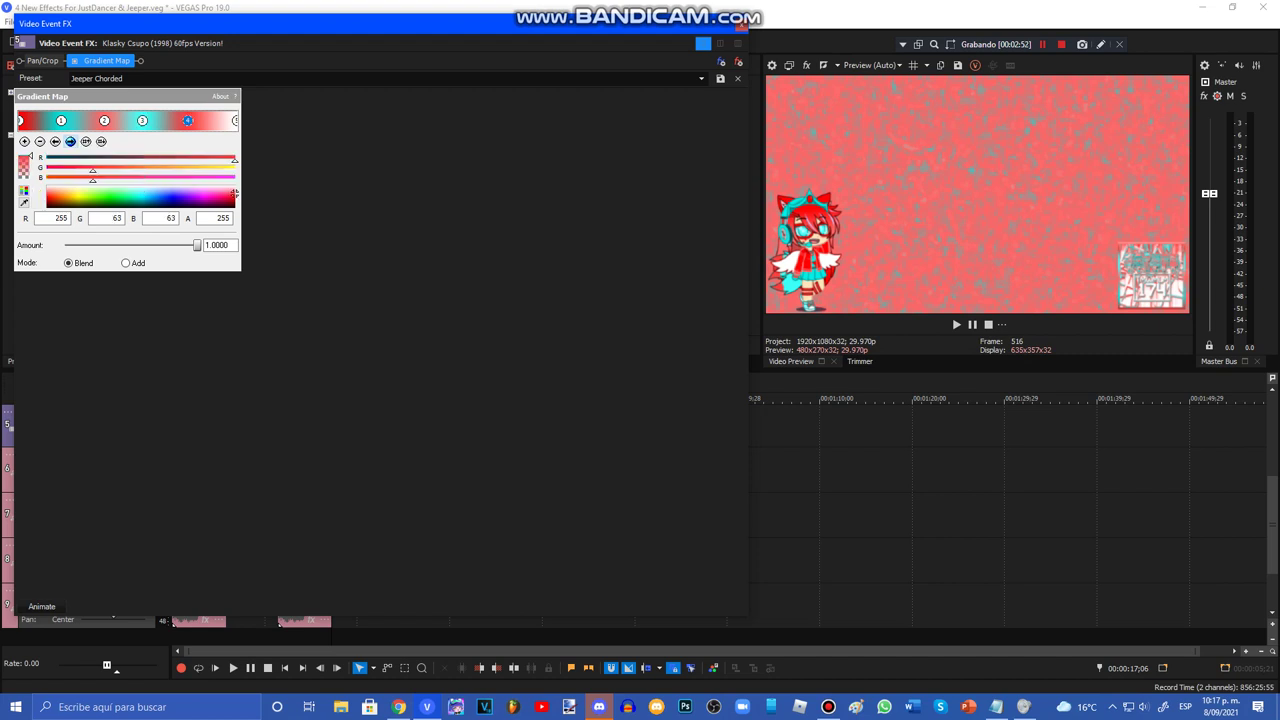
pyautogui.click(70, 141)
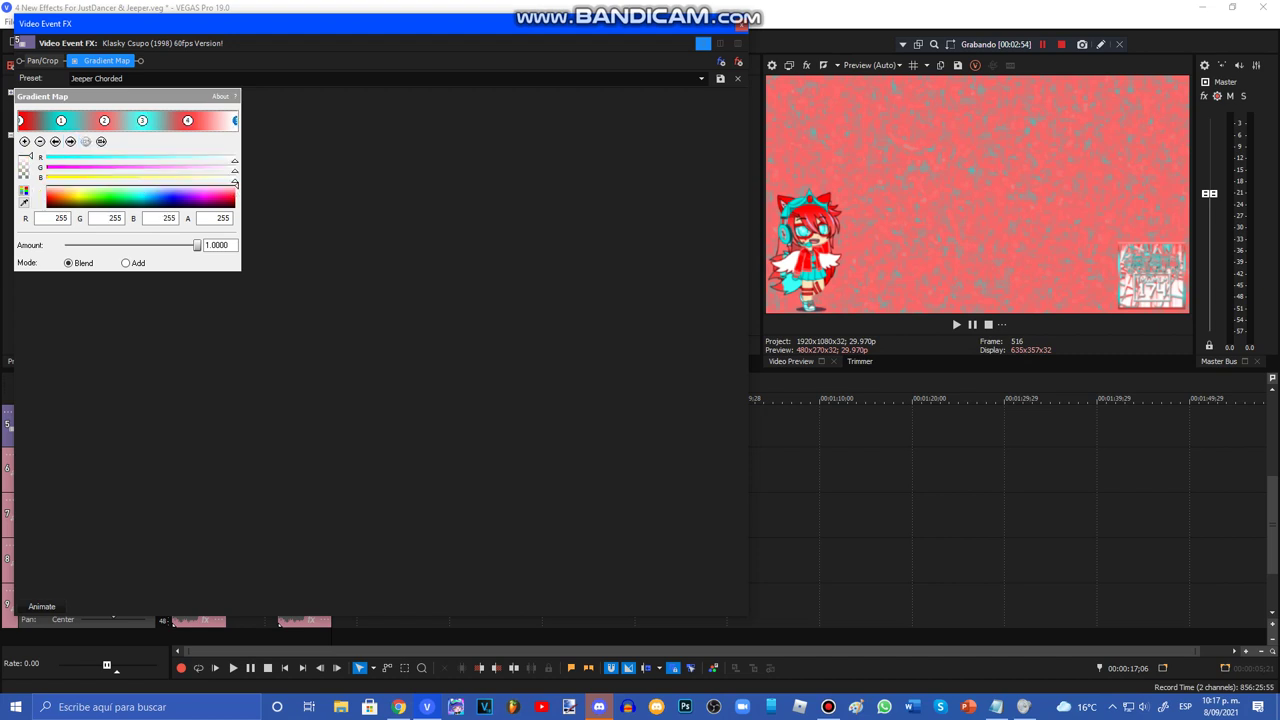
pyautogui.click(741, 26)
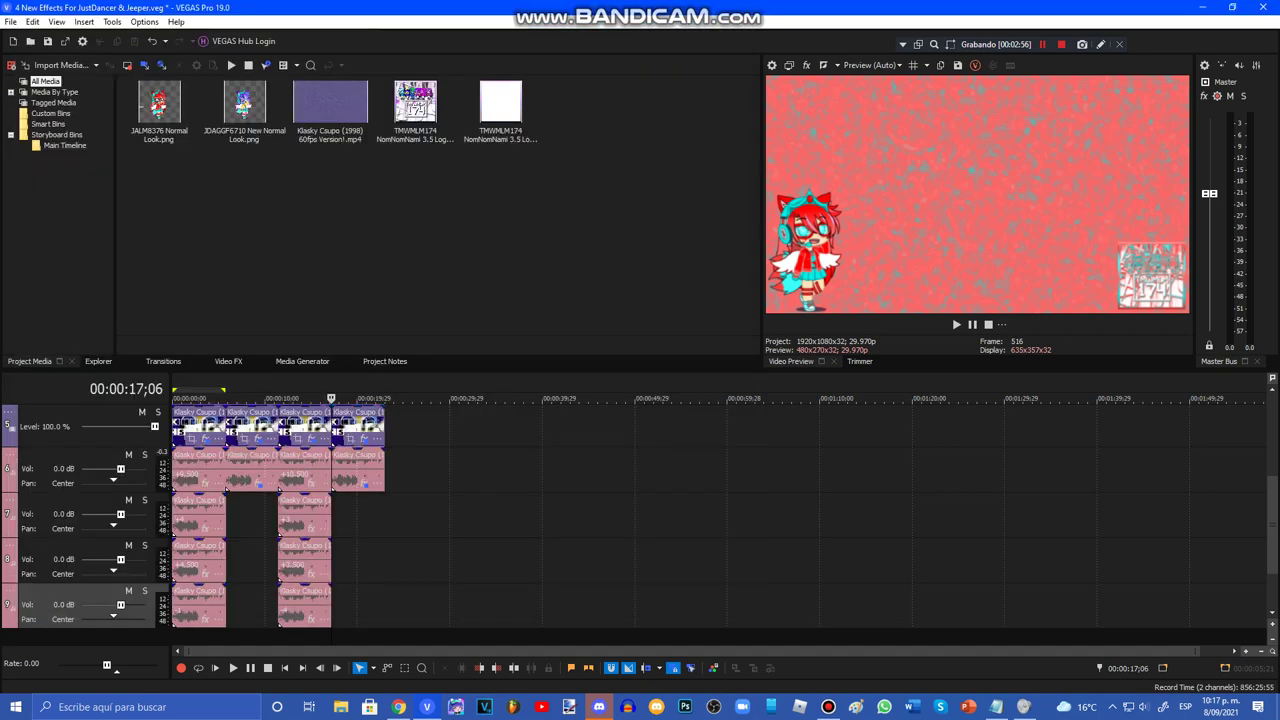
# - Inspect the Vocodex audio effect settings on the fourth clip's audio event
pyautogui.click(366, 484)
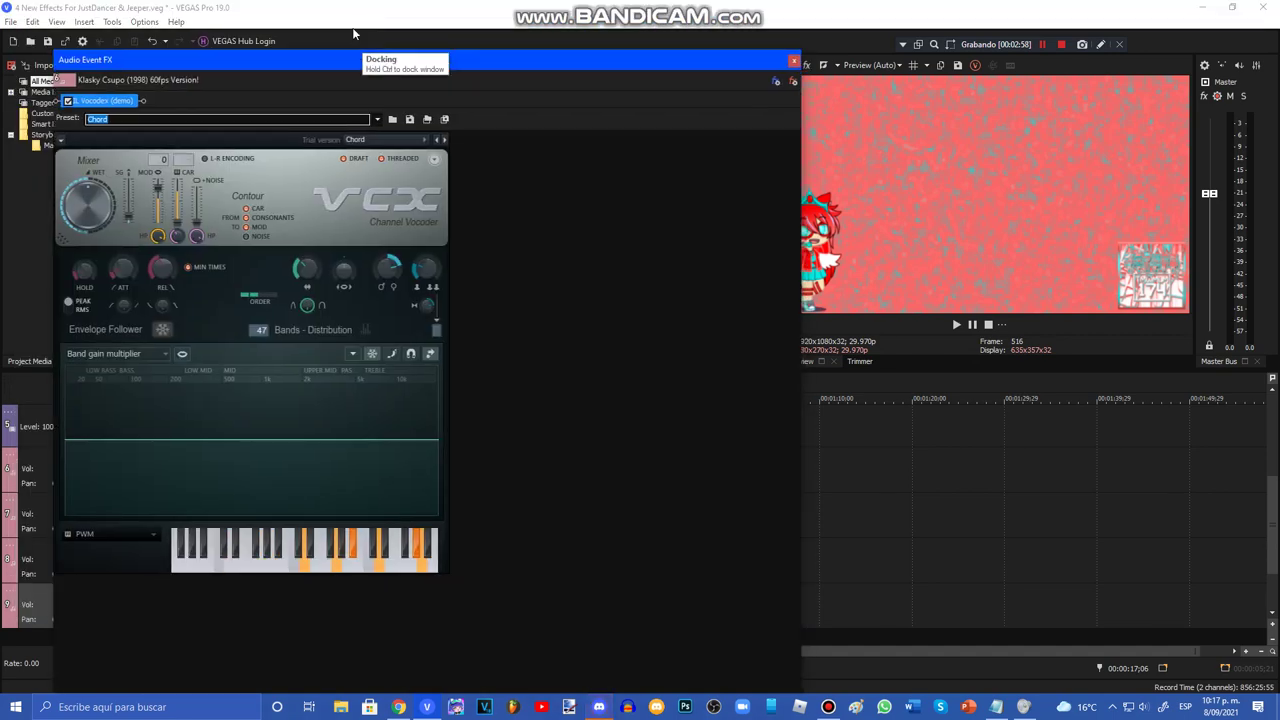
pyautogui.moveTo(352, 34); pyautogui.dragTo(339, 16)
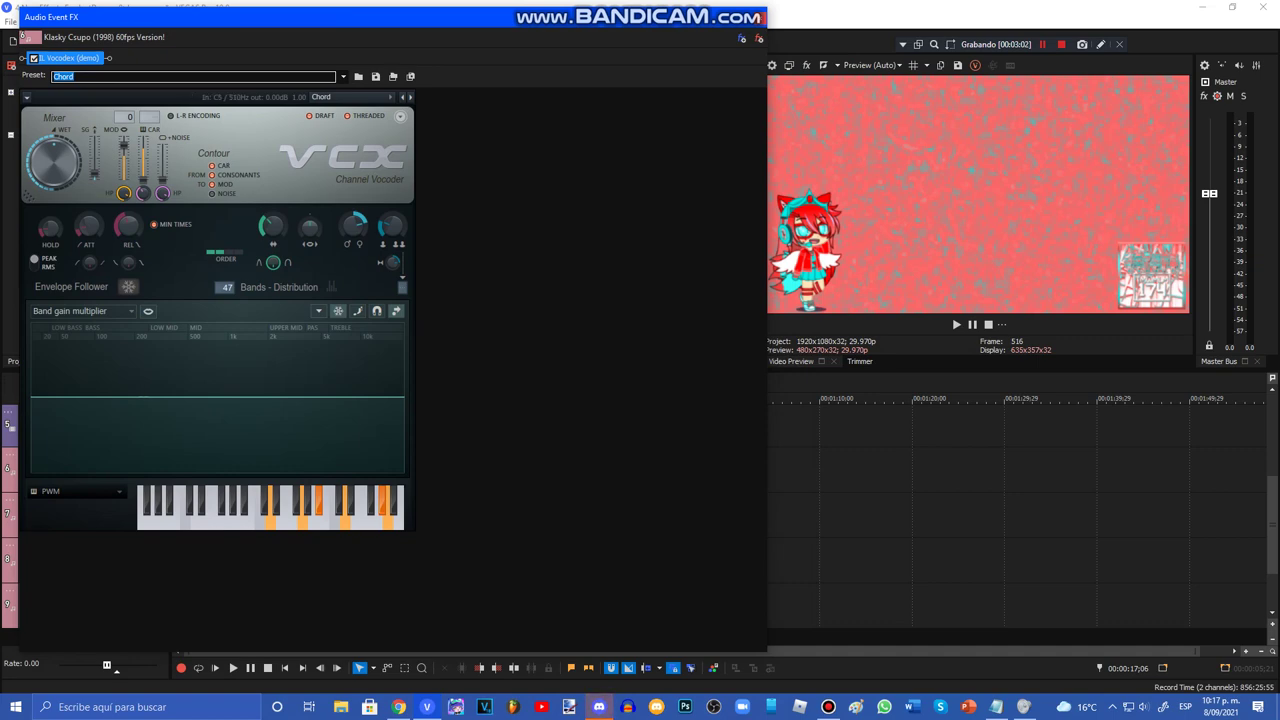
pyautogui.click(758, 17)
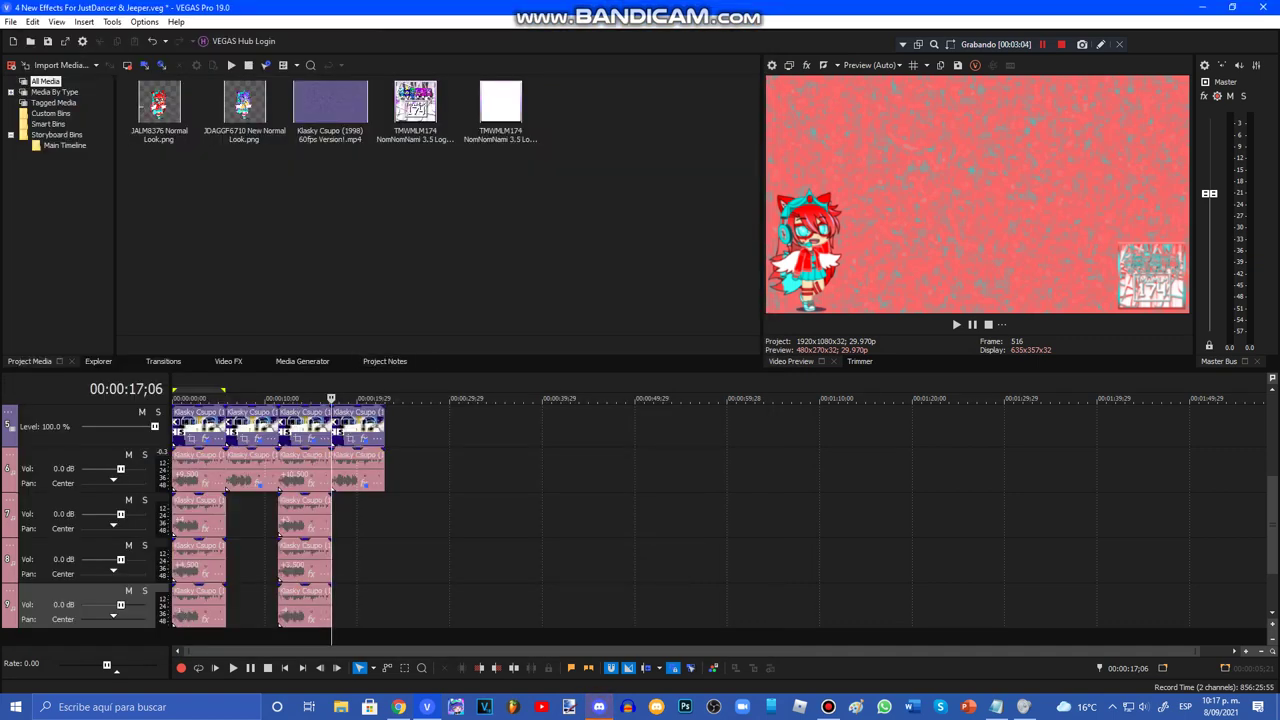
# - Return the playhead to the start of the project and play back the four effects
pyautogui.press('Home')
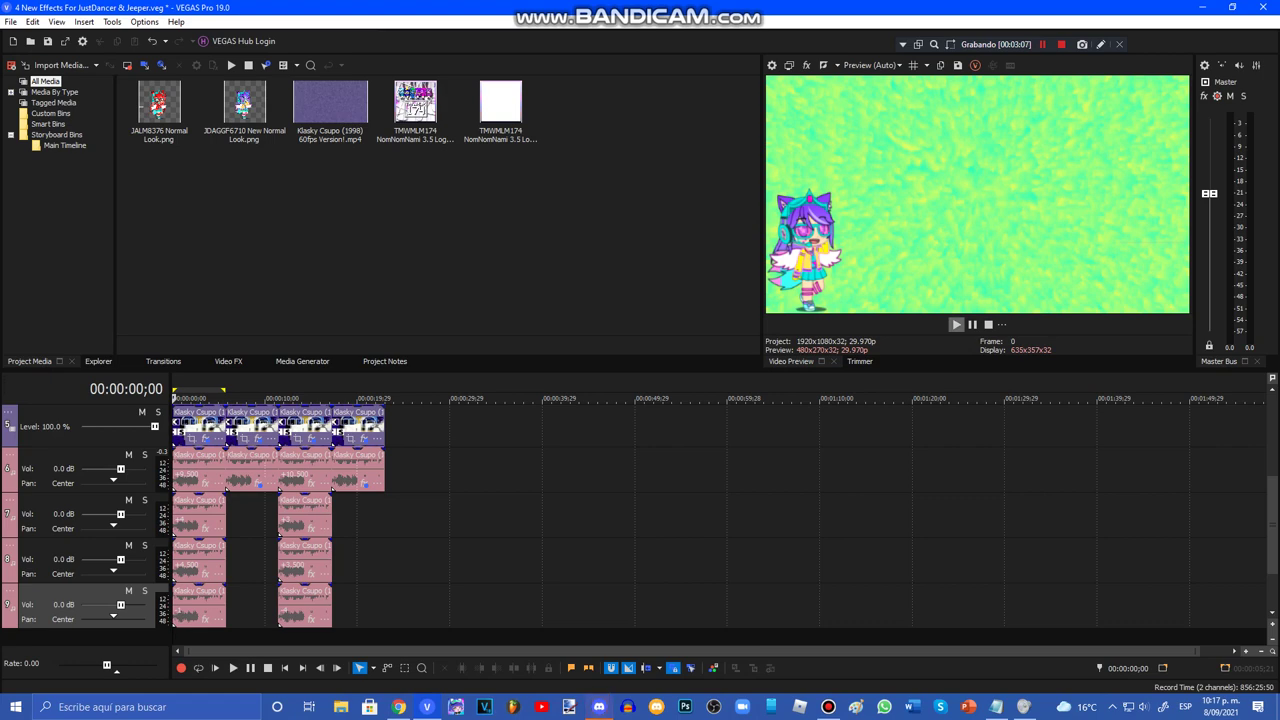
pyautogui.press('space')
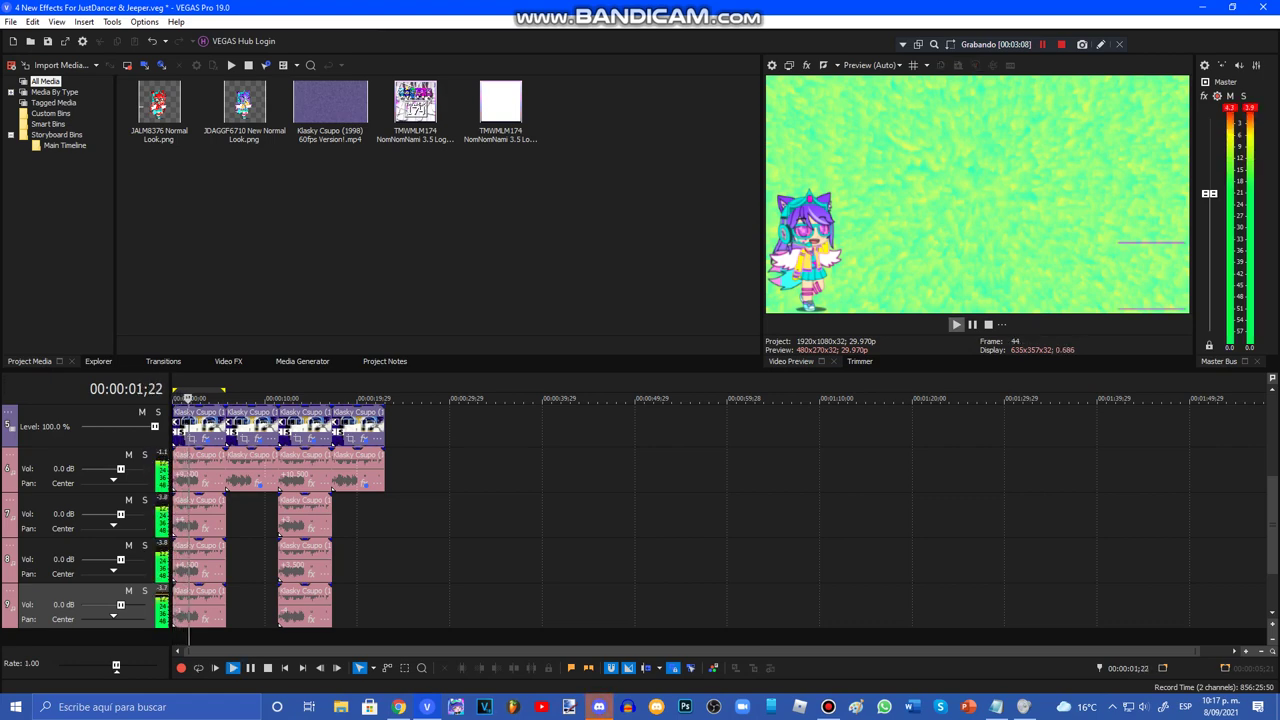